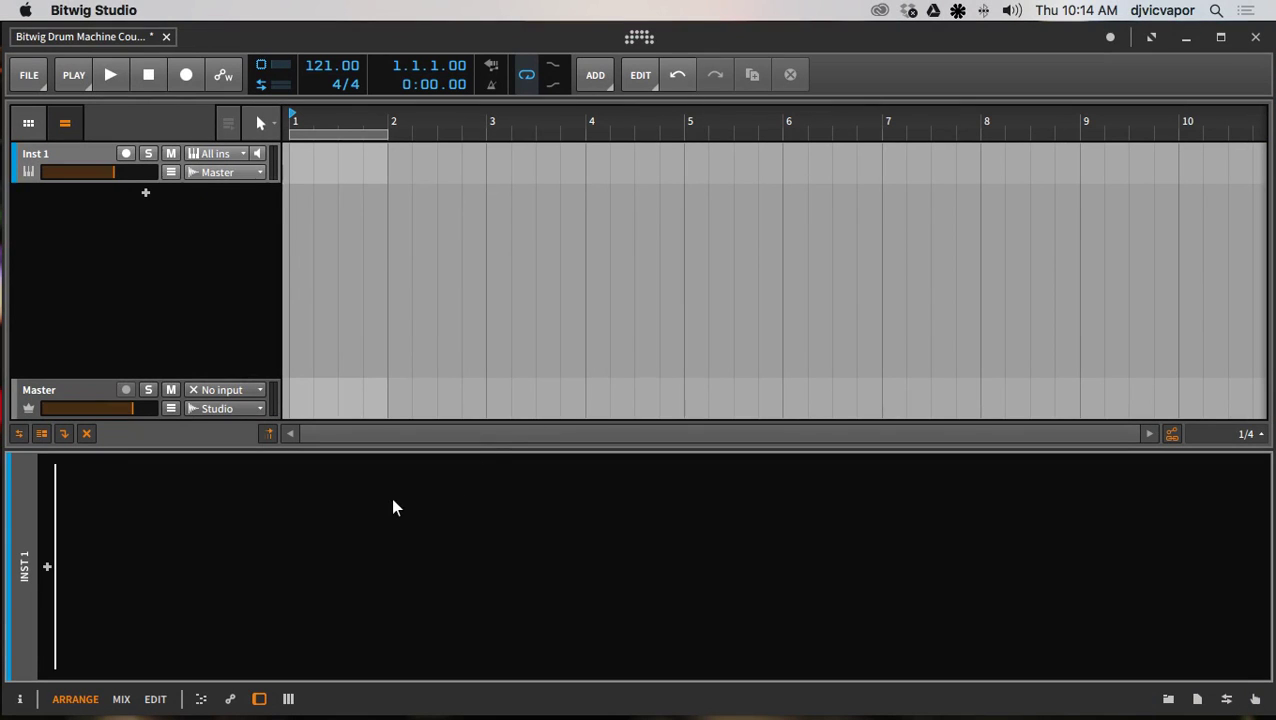
Add a Drum Machine from the Container category to the Inst 1 track
{"action": "left_click", "coordinate": [47, 564]}
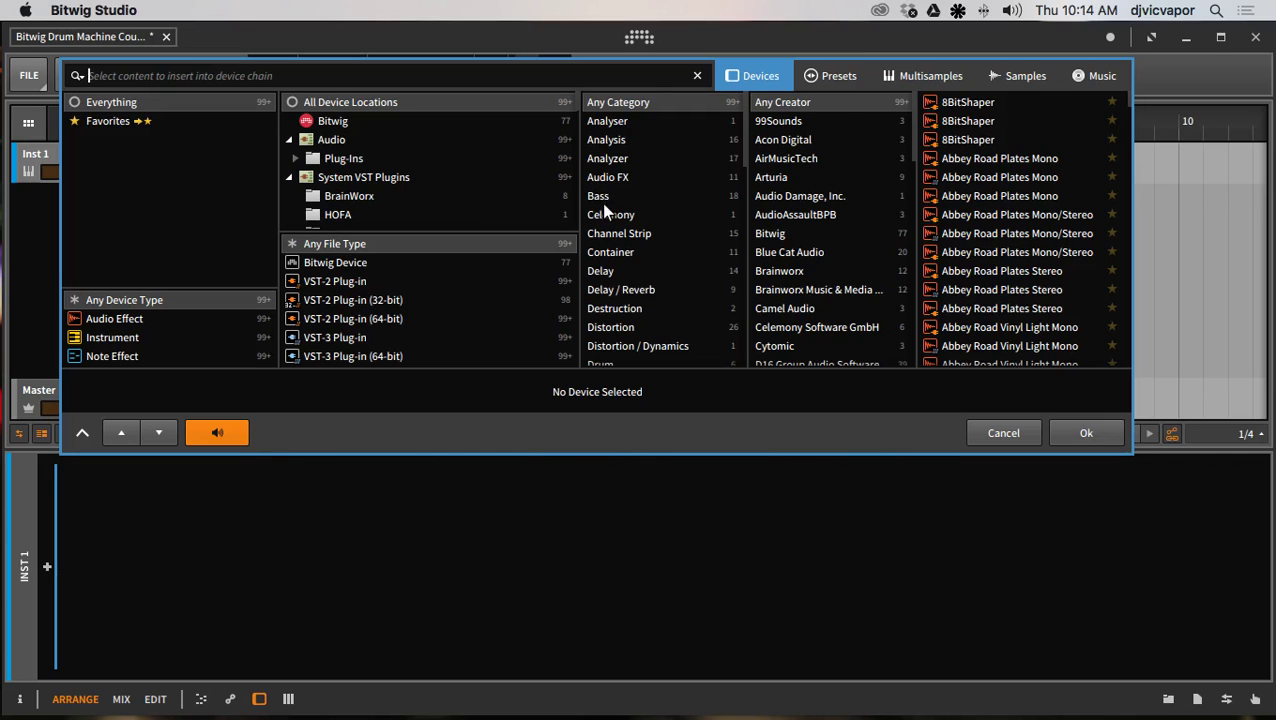
{"action": "left_click", "coordinate": [610, 249]}
{"action": "left_click", "coordinate": [950, 121]}
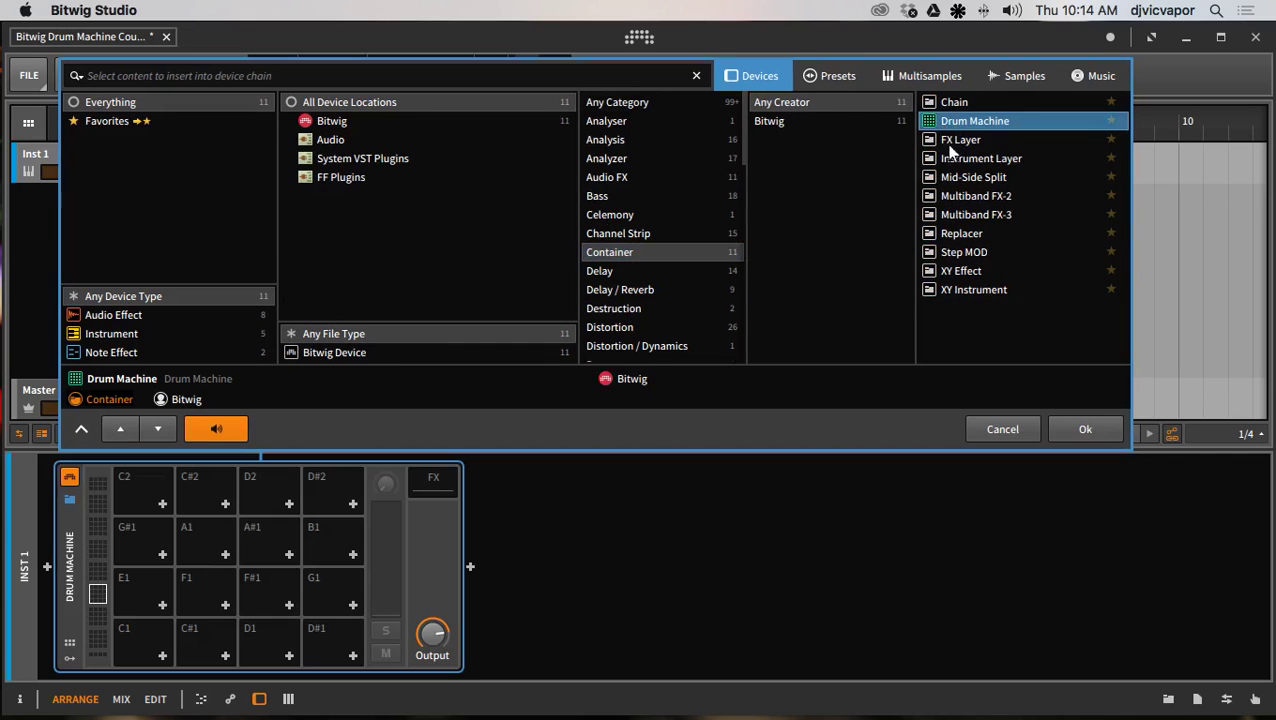
{"action": "left_click", "coordinate": [1078, 428]}
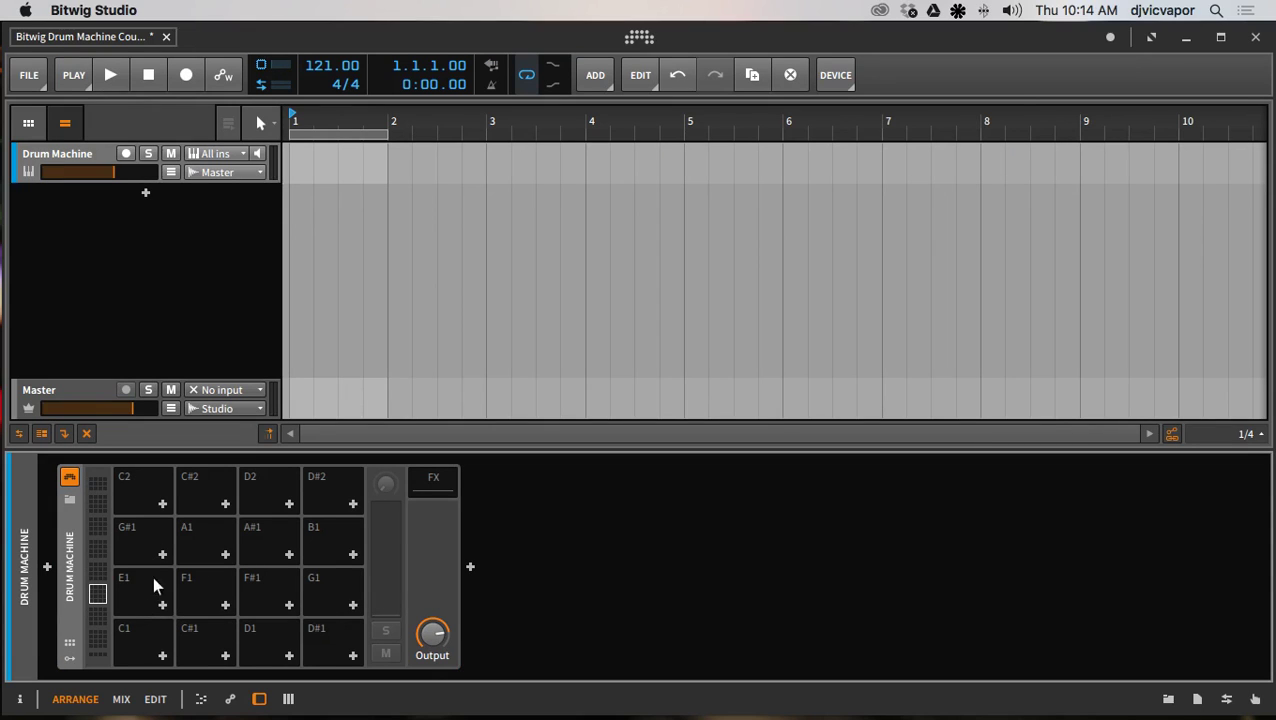
{"action": "left_click", "coordinate": [162, 605]}
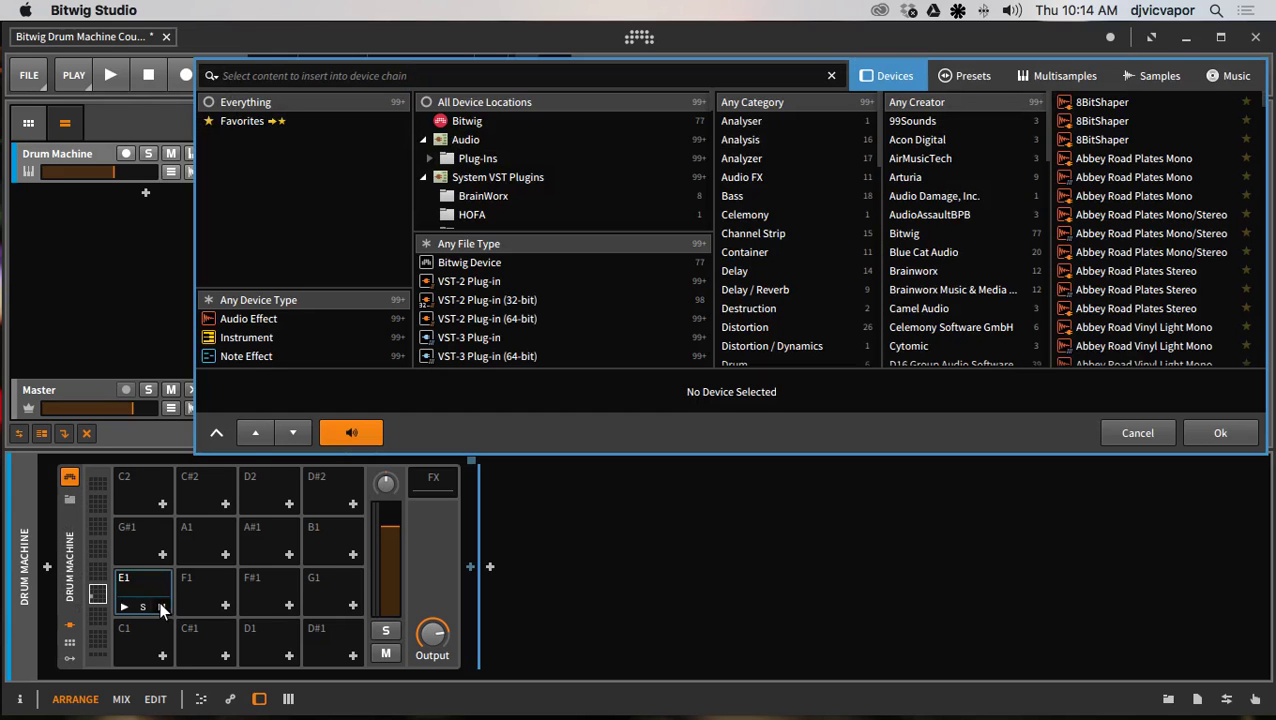
{"action": "left_click", "coordinate": [1158, 78]}
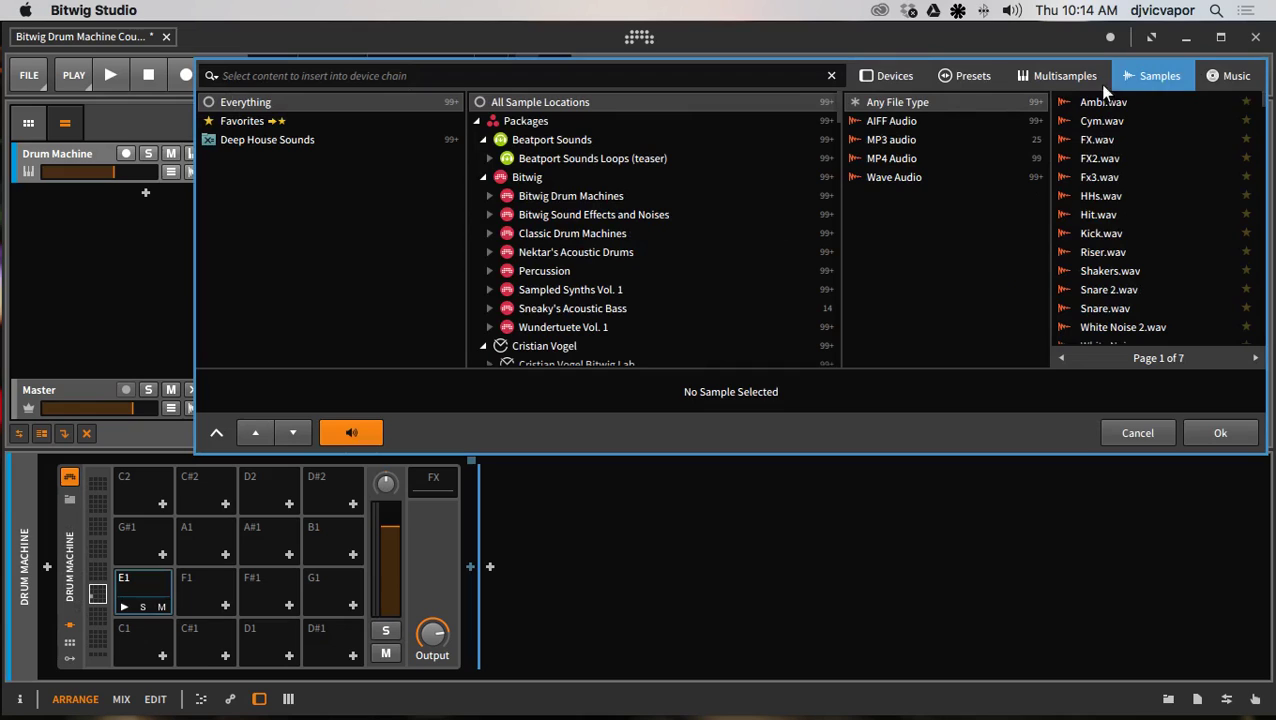
{"action": "scroll", "coordinate": [1095, 290], "scroll_direction": "down", "scroll_amount": 10}
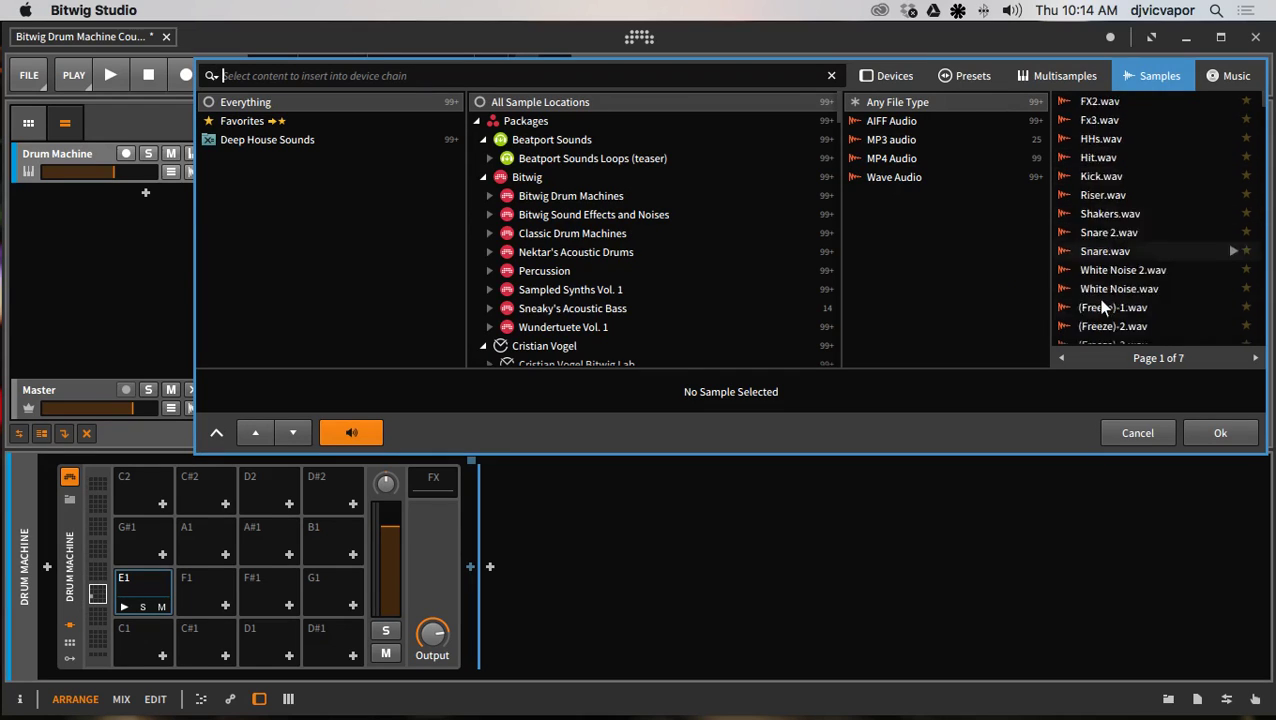
{"action": "scroll", "coordinate": [1100, 305], "scroll_direction": "up", "scroll_amount": 10}
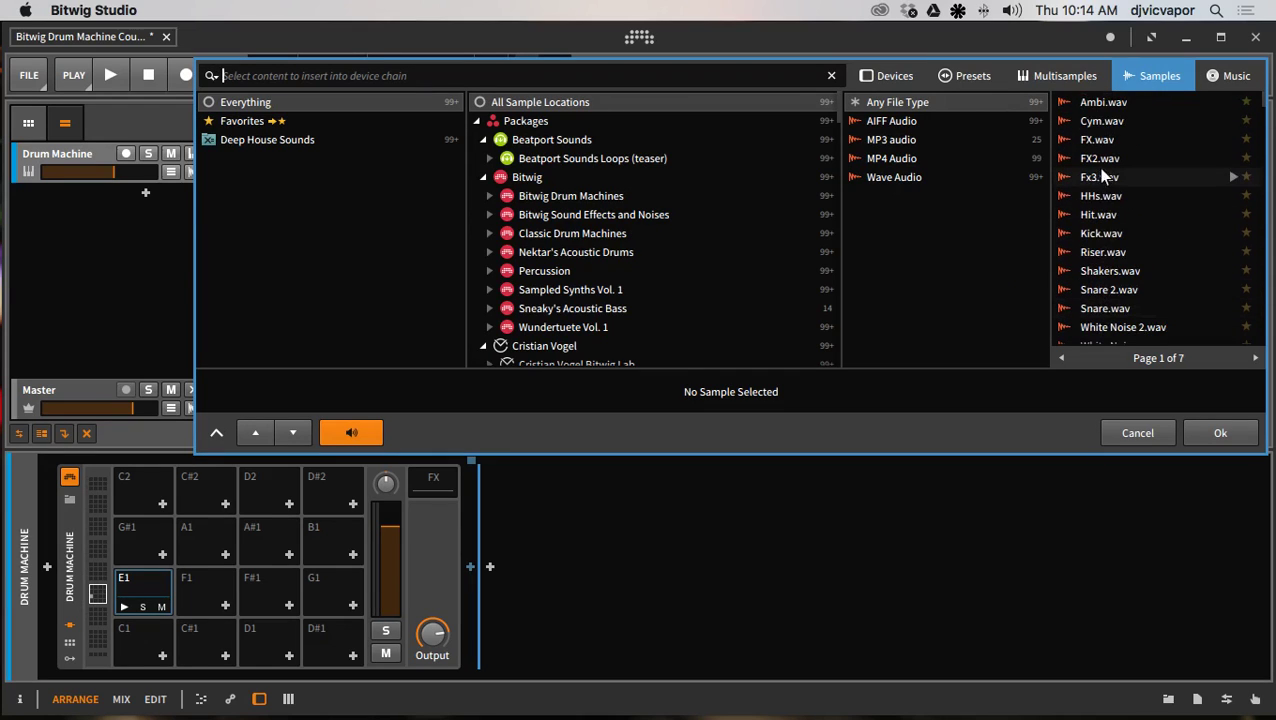
{"action": "left_click", "coordinate": [1100, 233]}
{"action": "left_click", "coordinate": [1220, 430]}
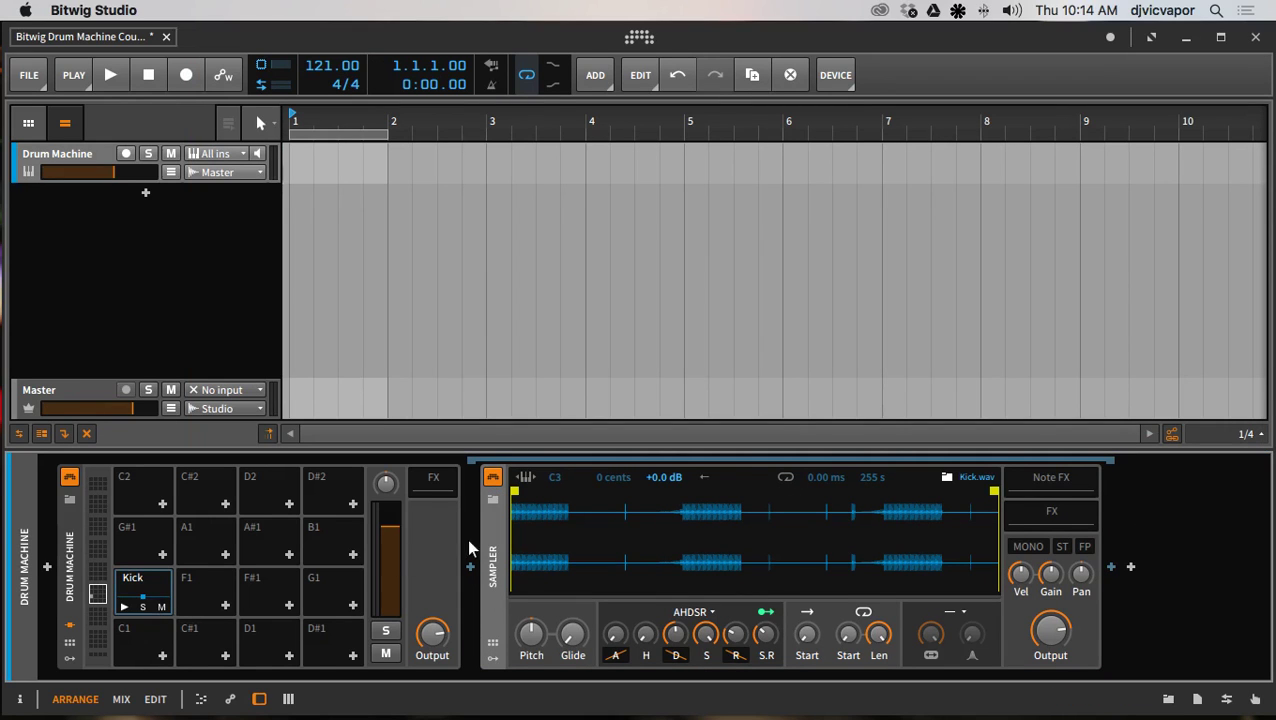
{"action": "left_click", "coordinate": [123, 605]}
{"action": "left_click", "coordinate": [143, 592]}
{"action": "key", "text": "Delete"}
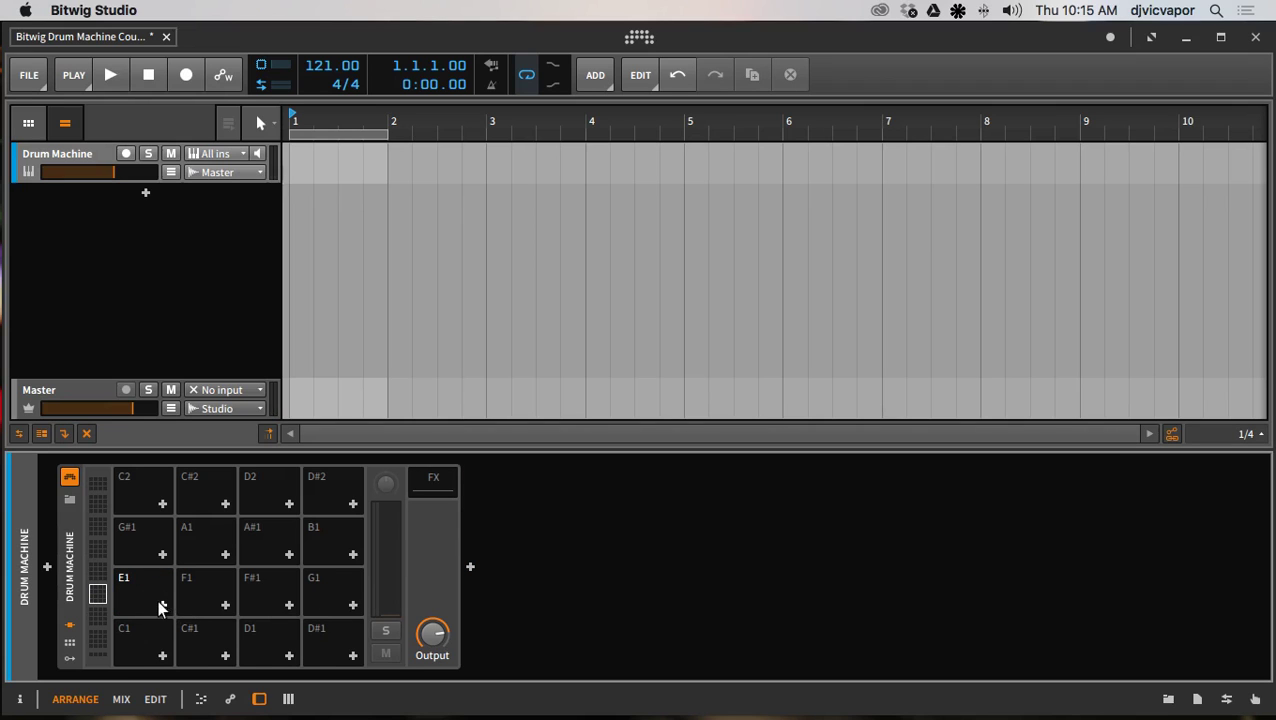
Open and widen the file browser, then drop the 001 Kick sample onto pad E1
{"action": "left_click", "coordinate": [1168, 699]}
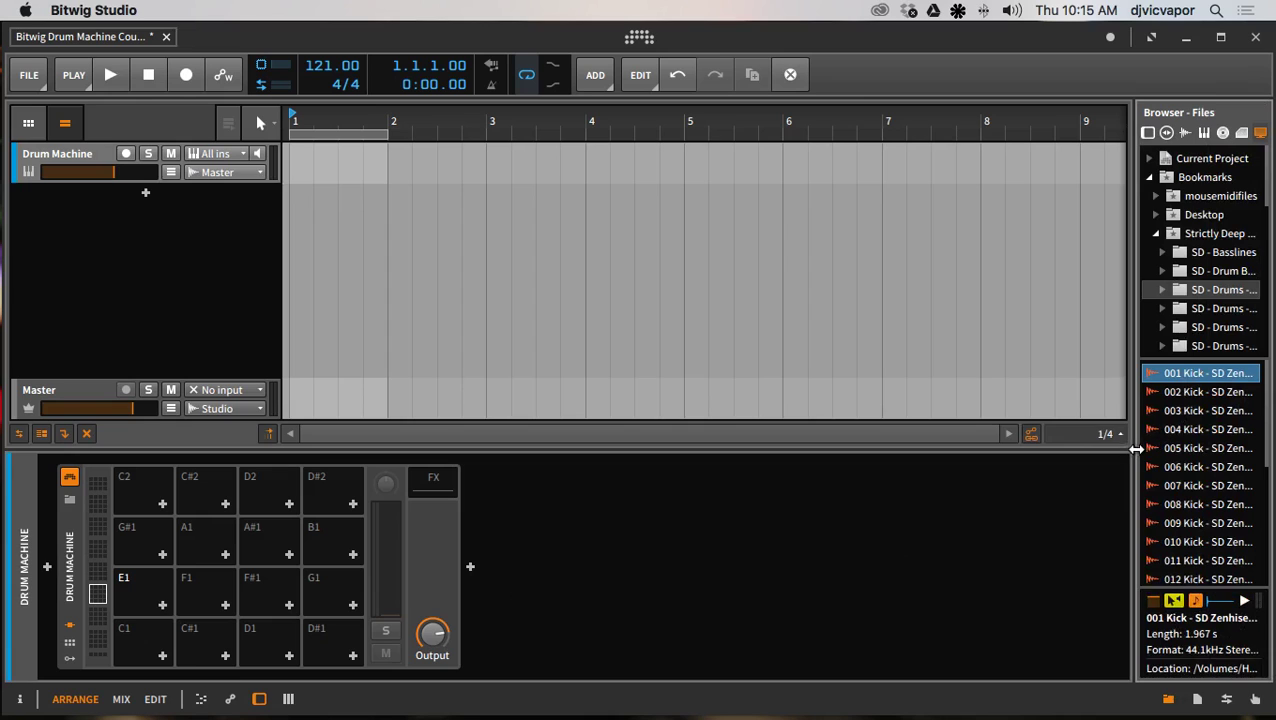
{"action": "left_click_drag", "start_coordinate": [1137, 450], "coordinate": [1062, 452]}
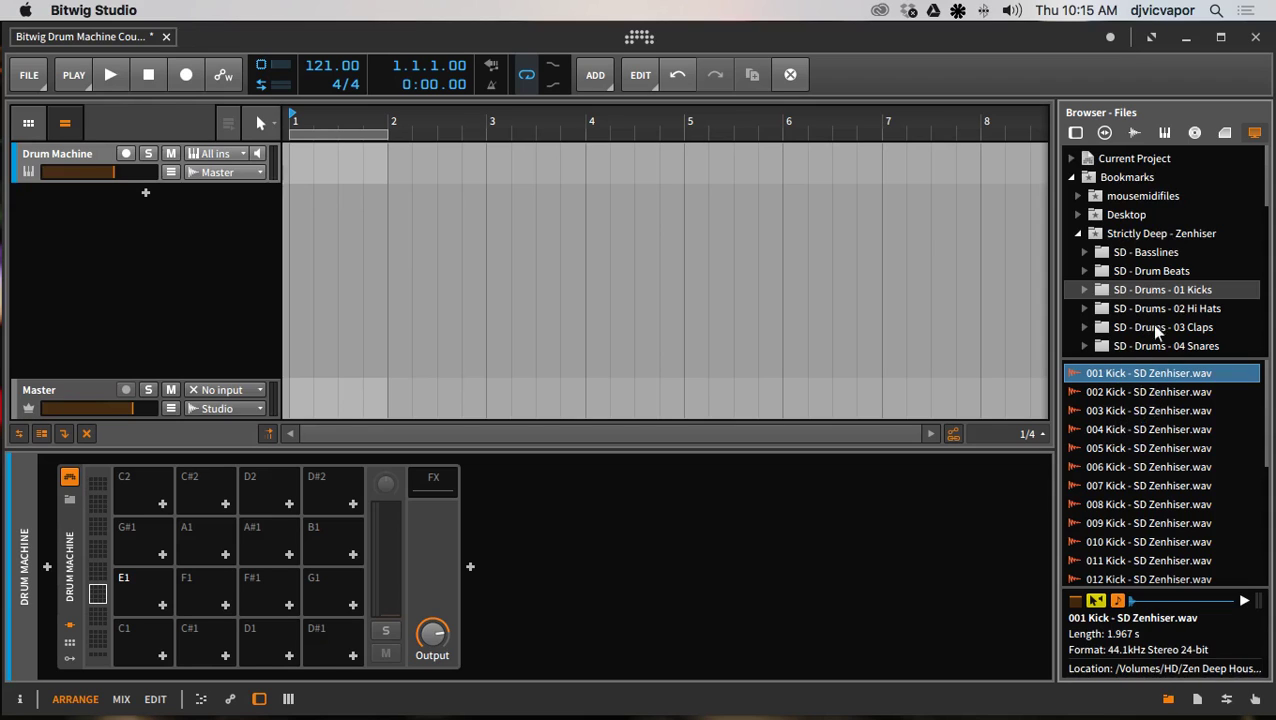
{"action": "left_click_drag", "start_coordinate": [1122, 373], "coordinate": [148, 588]}
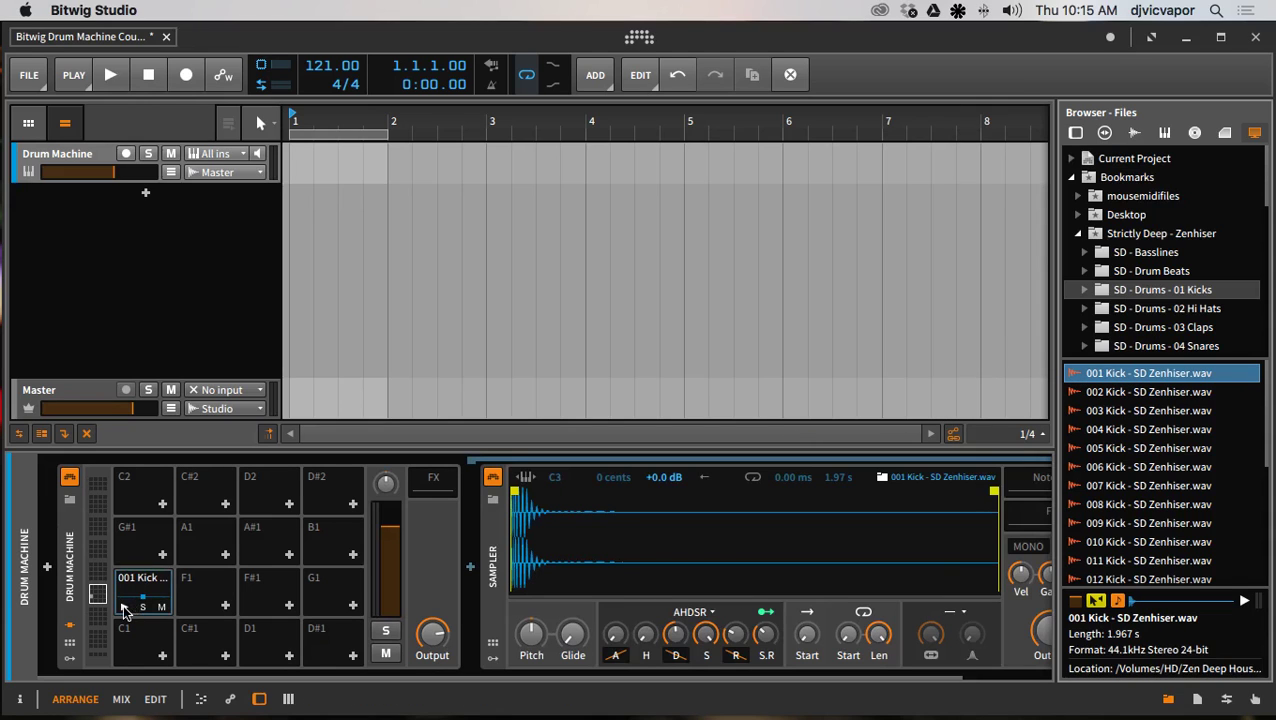
Audition, solo and mute the 001 Kick pad, then delete its Sampler from E1
{"action": "left_click", "coordinate": [125, 610]}
{"action": "left_click", "coordinate": [142, 608]}
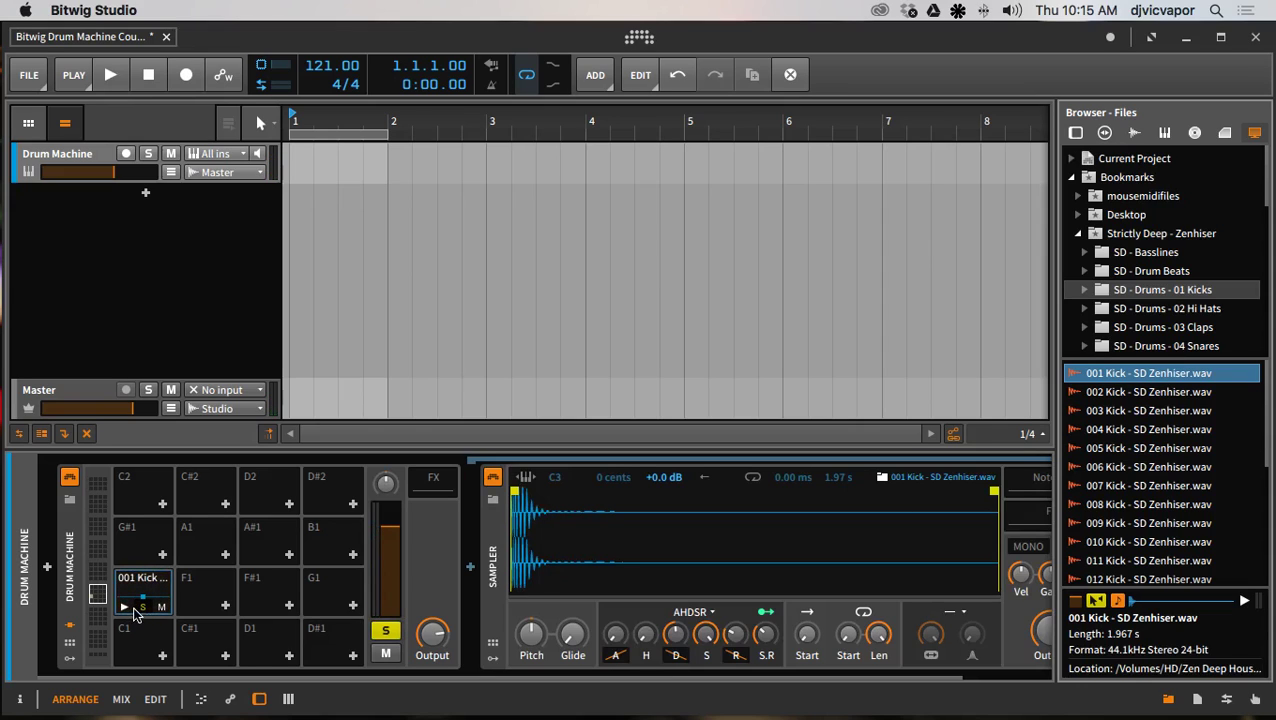
{"action": "left_click", "coordinate": [142, 606]}
{"action": "left_click", "coordinate": [161, 607]}
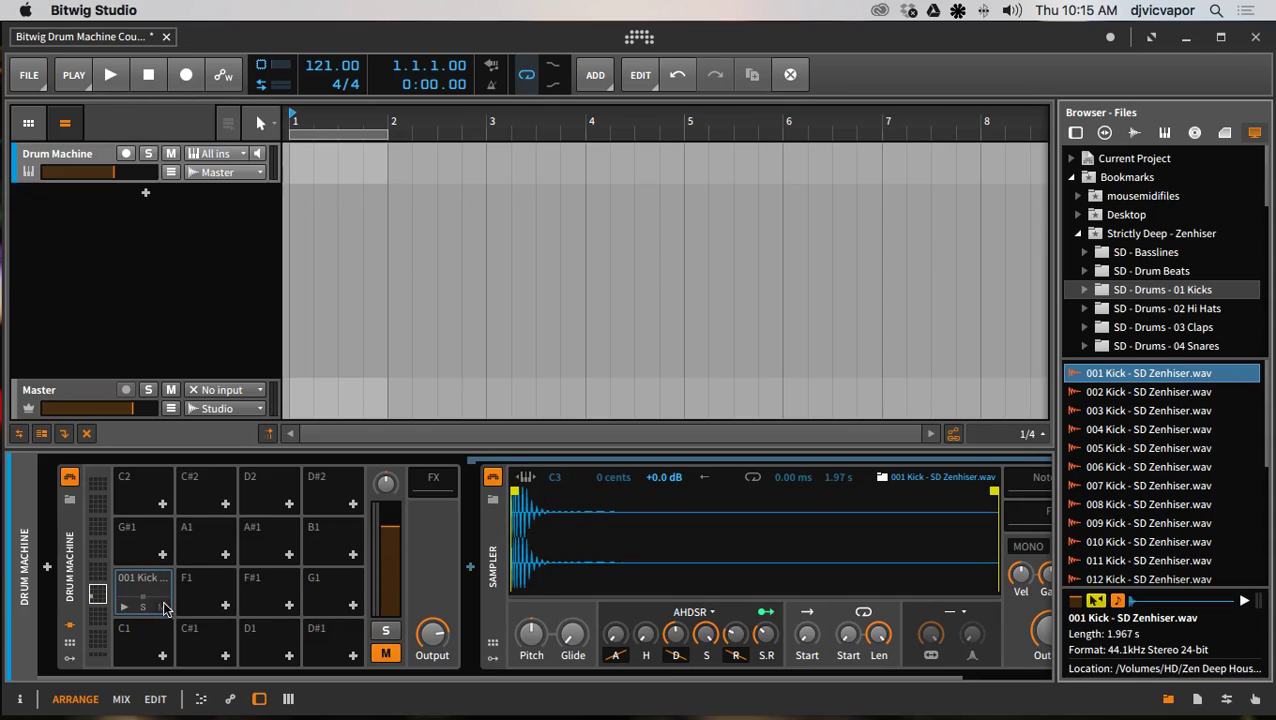
{"action": "left_click", "coordinate": [162, 607]}
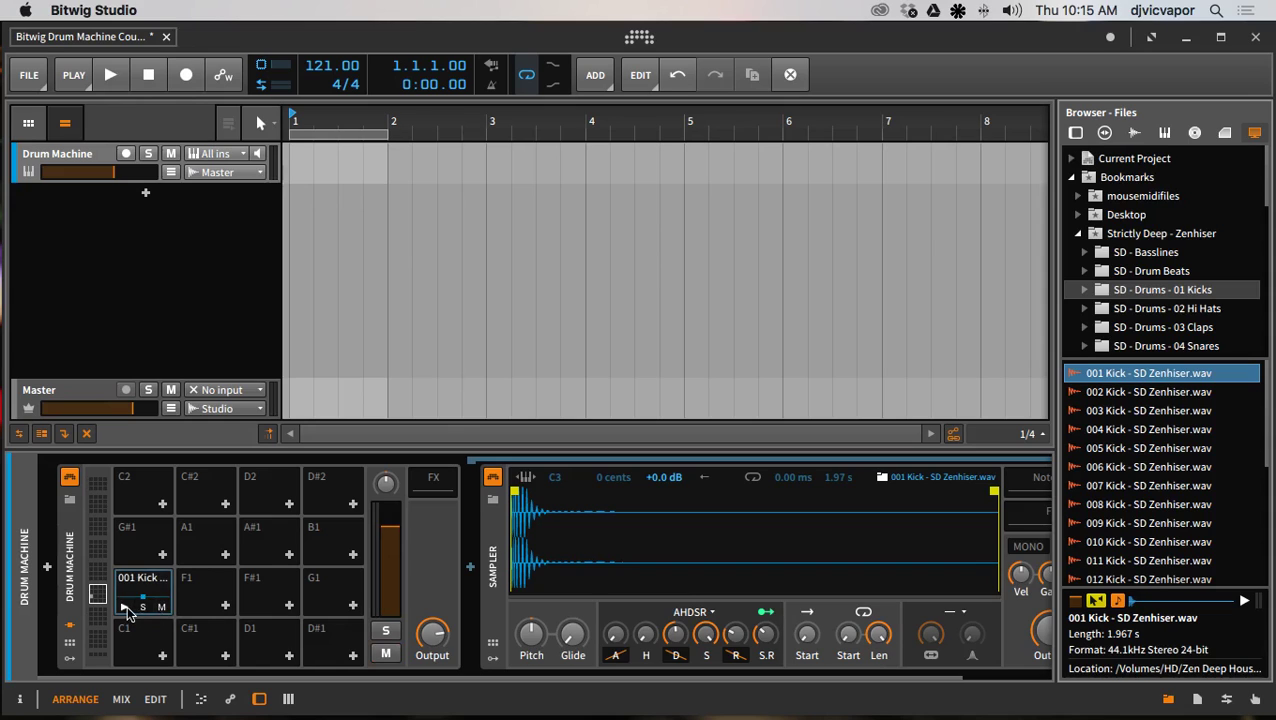
{"action": "left_click", "coordinate": [125, 609]}
{"action": "left_click", "coordinate": [503, 560]}
{"action": "key", "text": "Delete"}
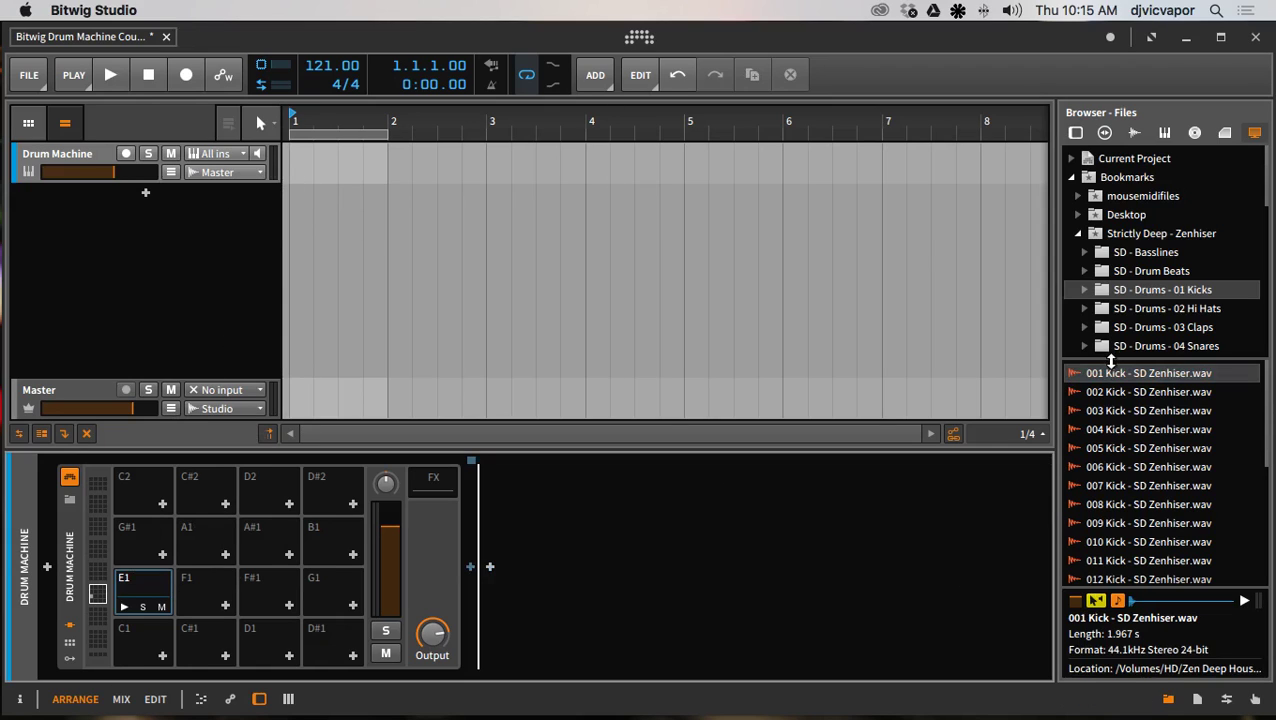
Place the 003(a) Drum Beat 122bpm loop from SD - Drum Beats at bar 1 on a new track
{"action": "left_click", "coordinate": [1102, 272]}
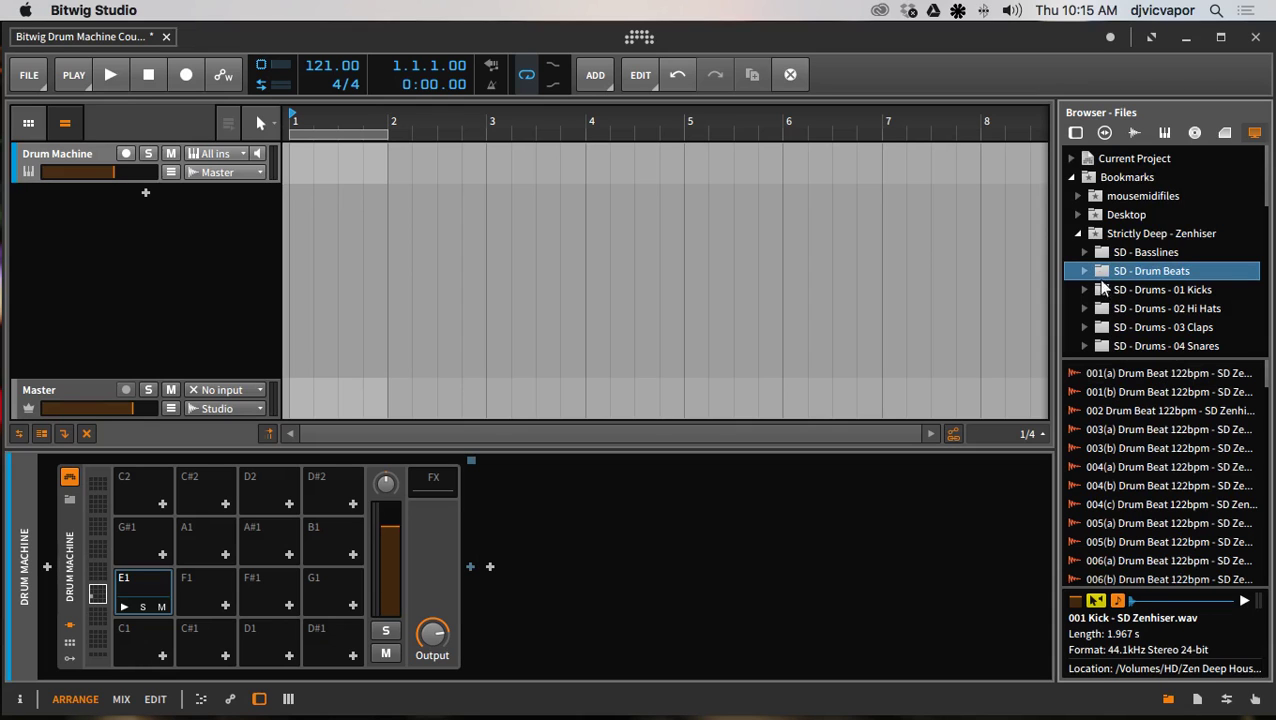
{"action": "left_click_drag", "start_coordinate": [1116, 428], "coordinate": [301, 202]}
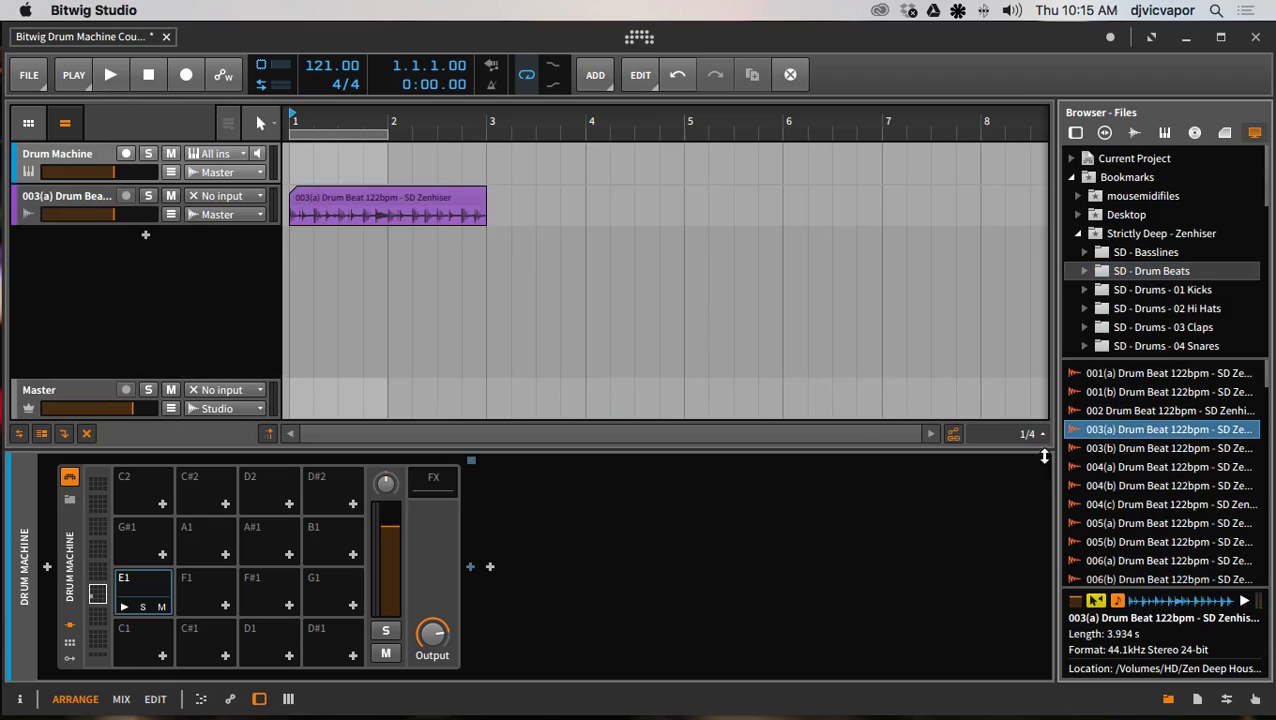
{"action": "left_click_drag", "start_coordinate": [1052, 470], "coordinate": [1274, 449]}
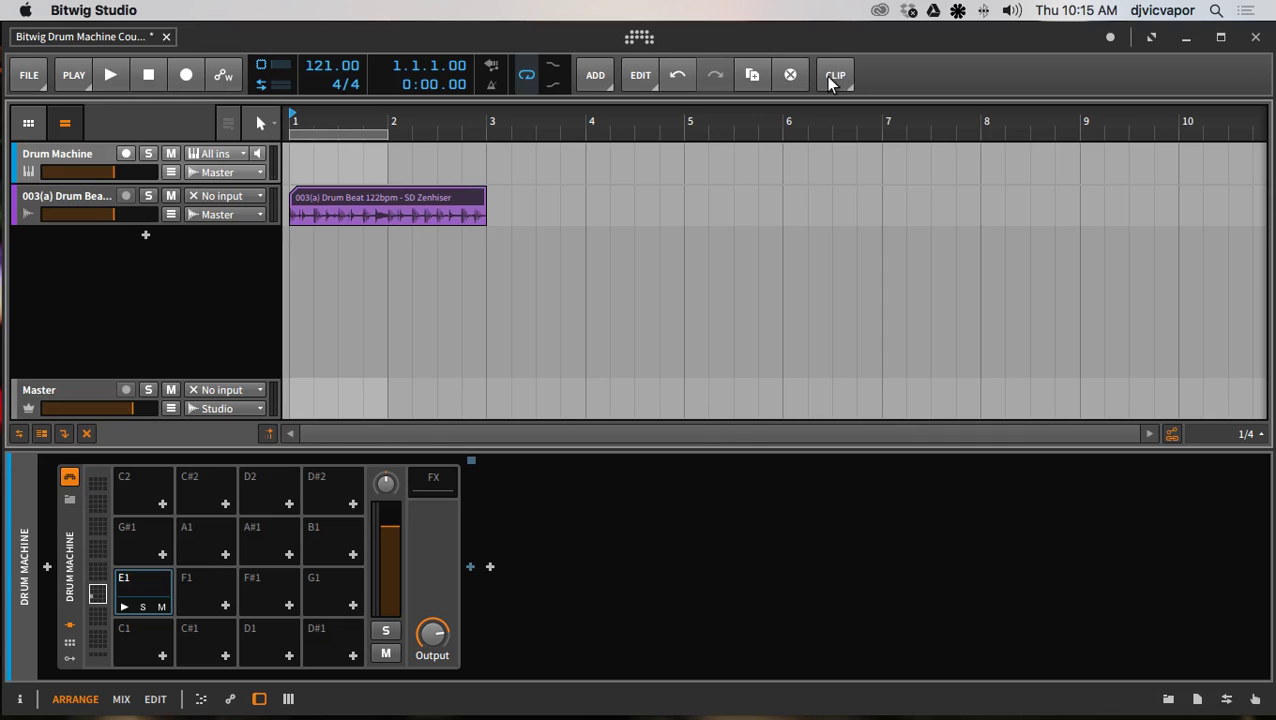
Slice the drum beat clip to a Drum Machine at 1/8-note slices
{"action": "right_click", "coordinate": [471, 186]}
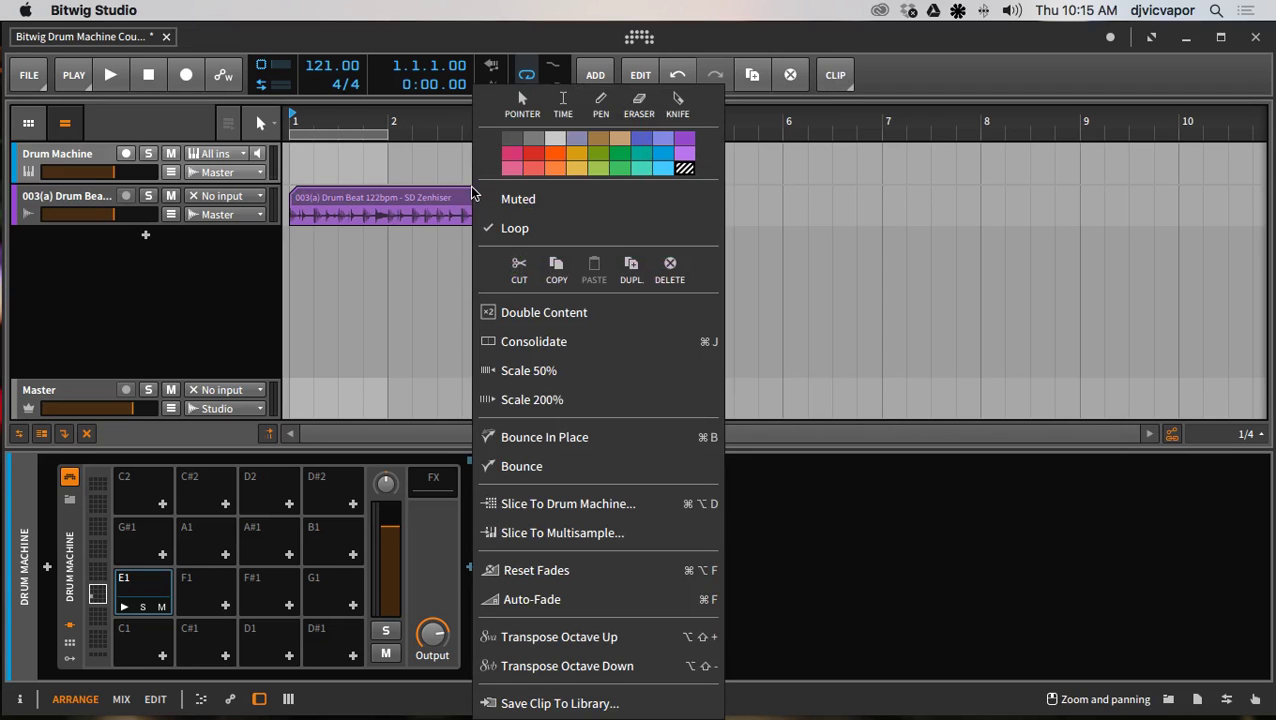
{"action": "left_click", "coordinate": [836, 77]}
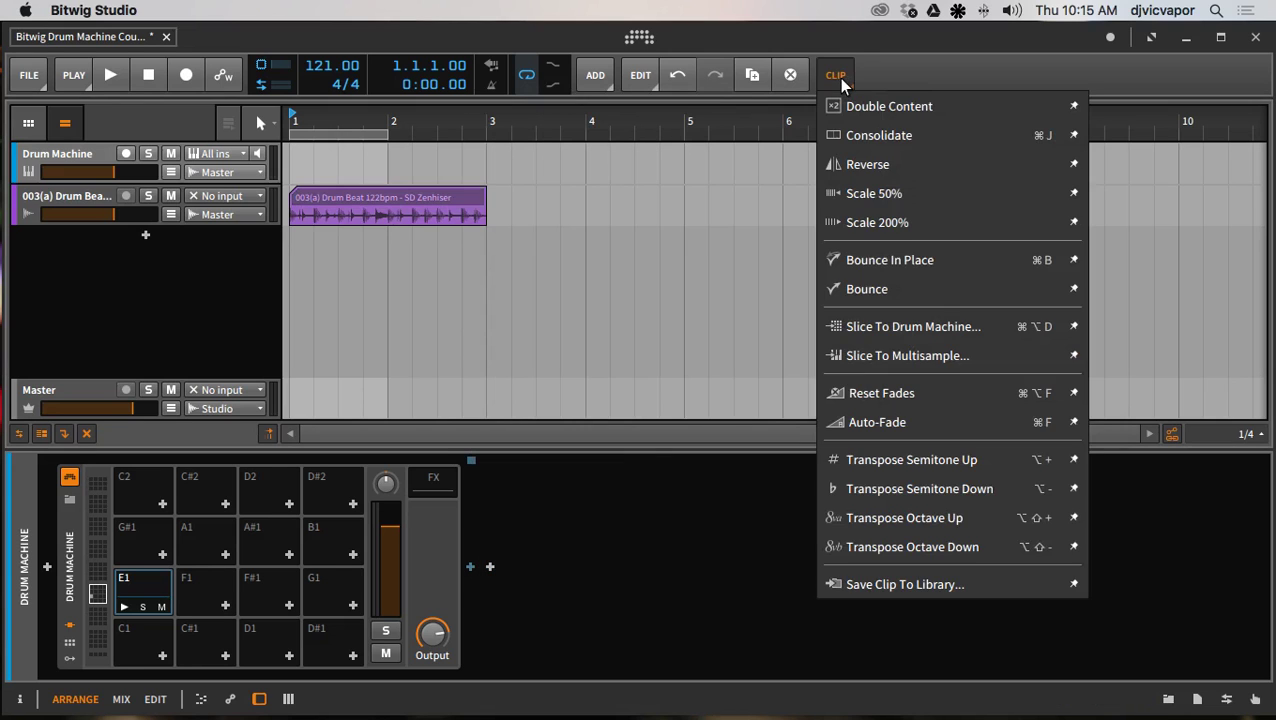
{"action": "left_click", "coordinate": [889, 331]}
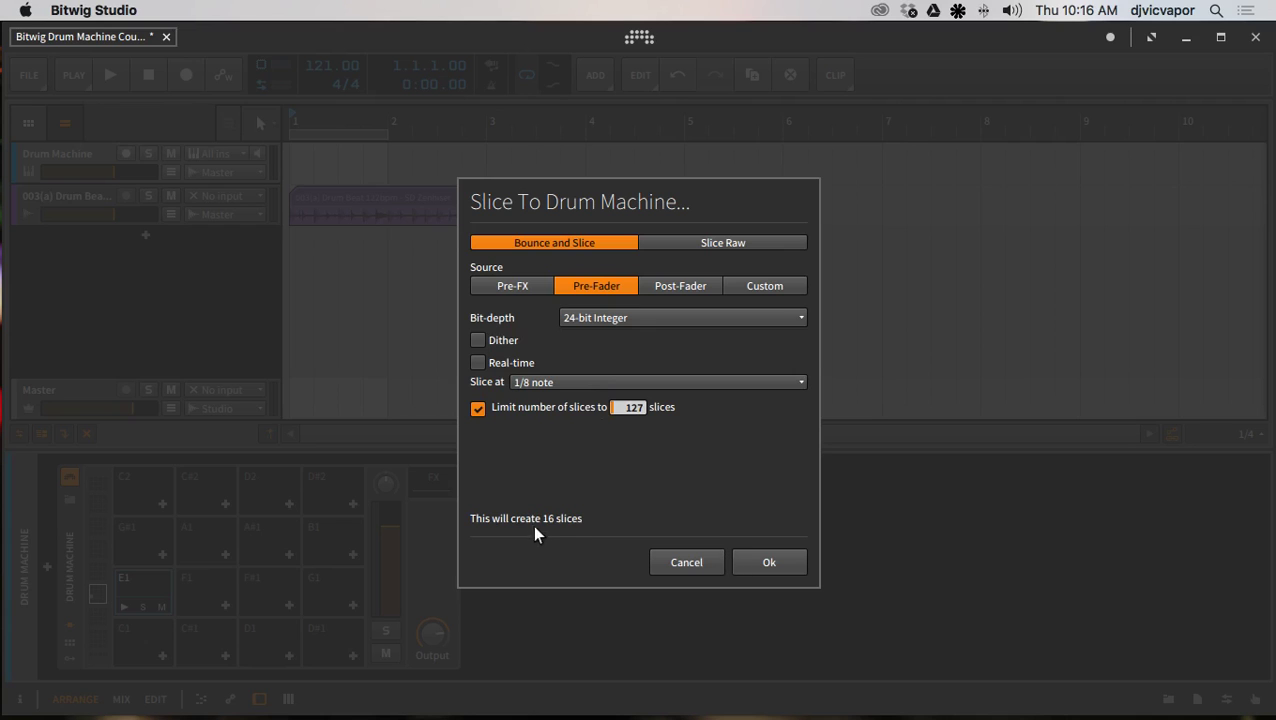
{"action": "left_click", "coordinate": [768, 561]}
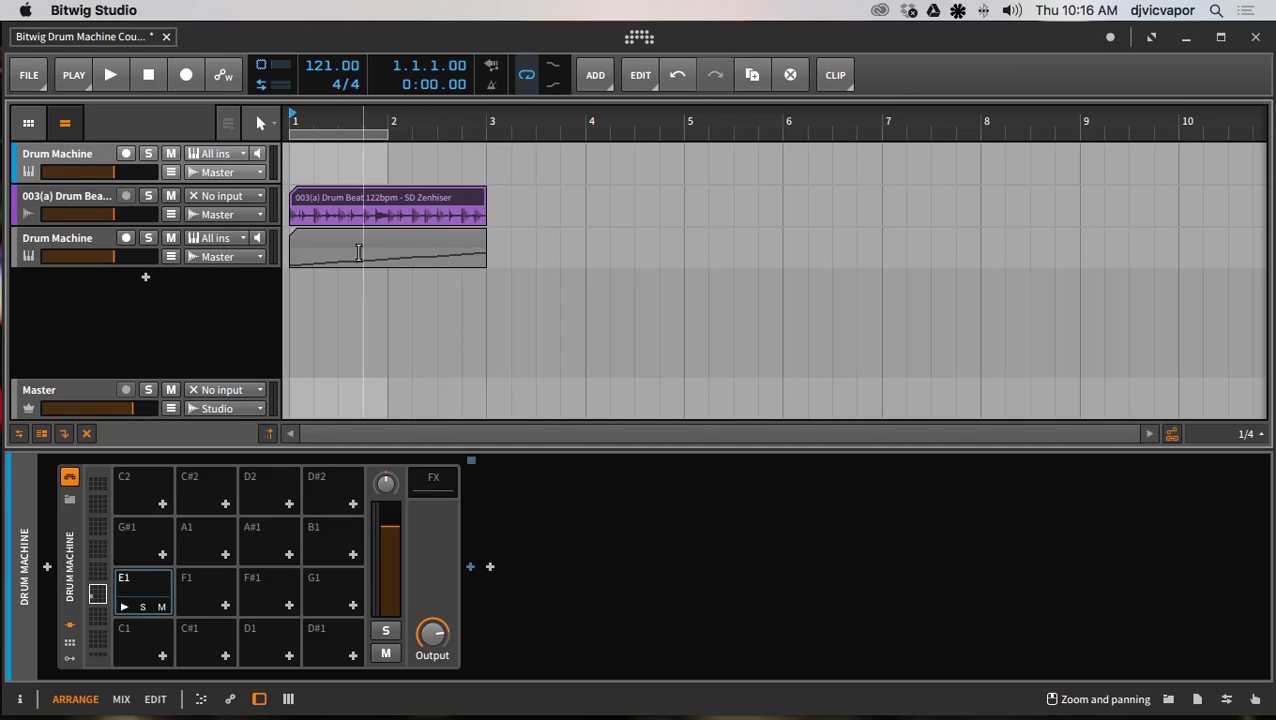
Mute the original beat track and play back the sliced Drum Machine clip
{"action": "left_click", "coordinate": [170, 196]}
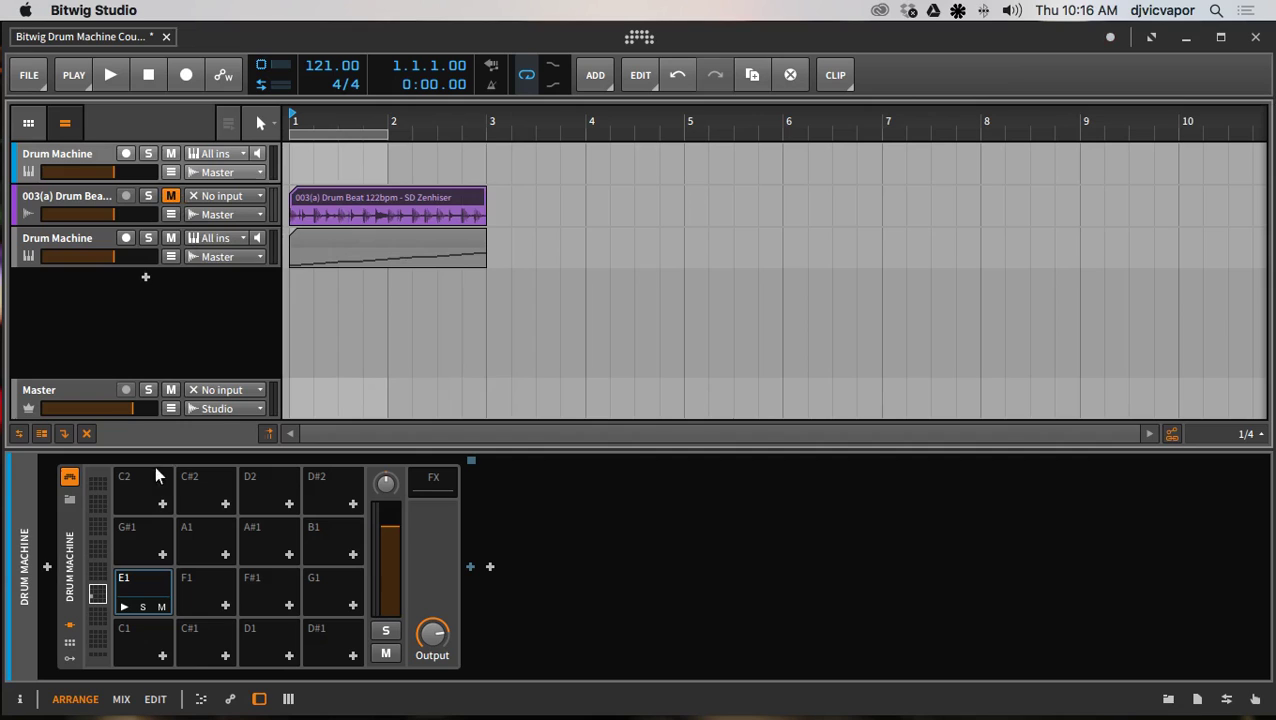
{"action": "left_click", "coordinate": [88, 237]}
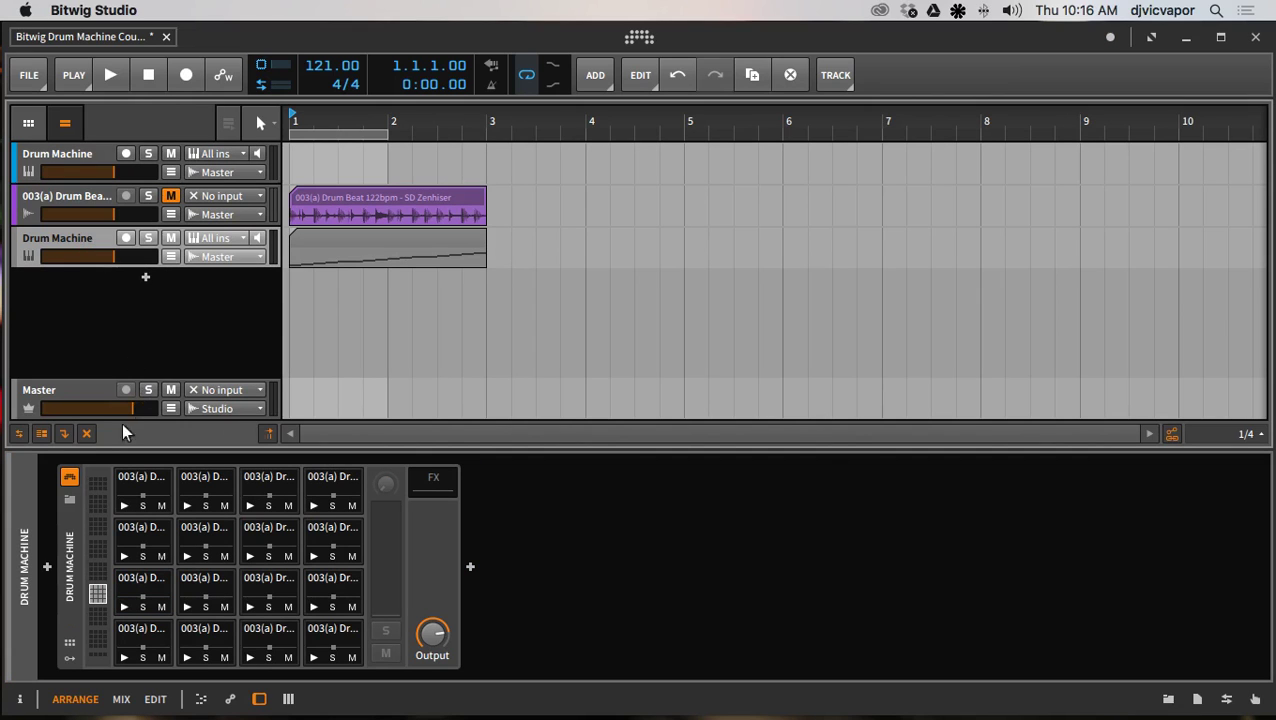
{"action": "left_click", "coordinate": [310, 234]}
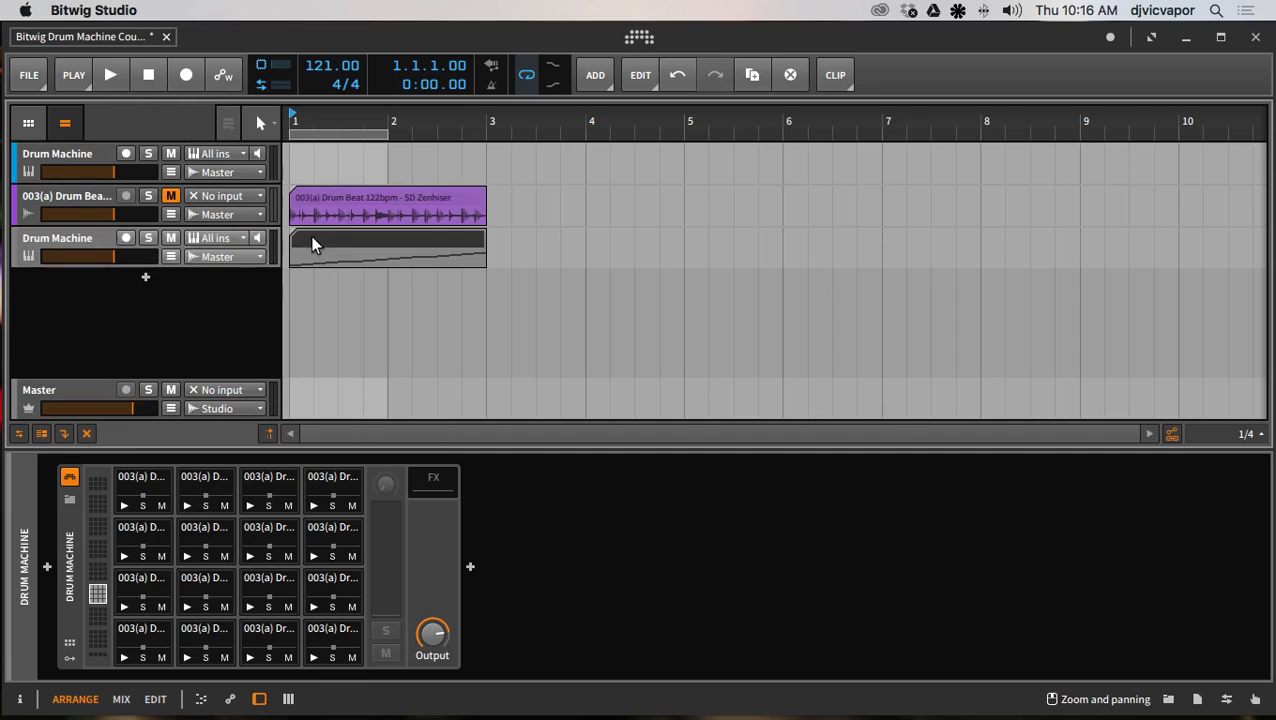
{"action": "left_click", "coordinate": [114, 75]}
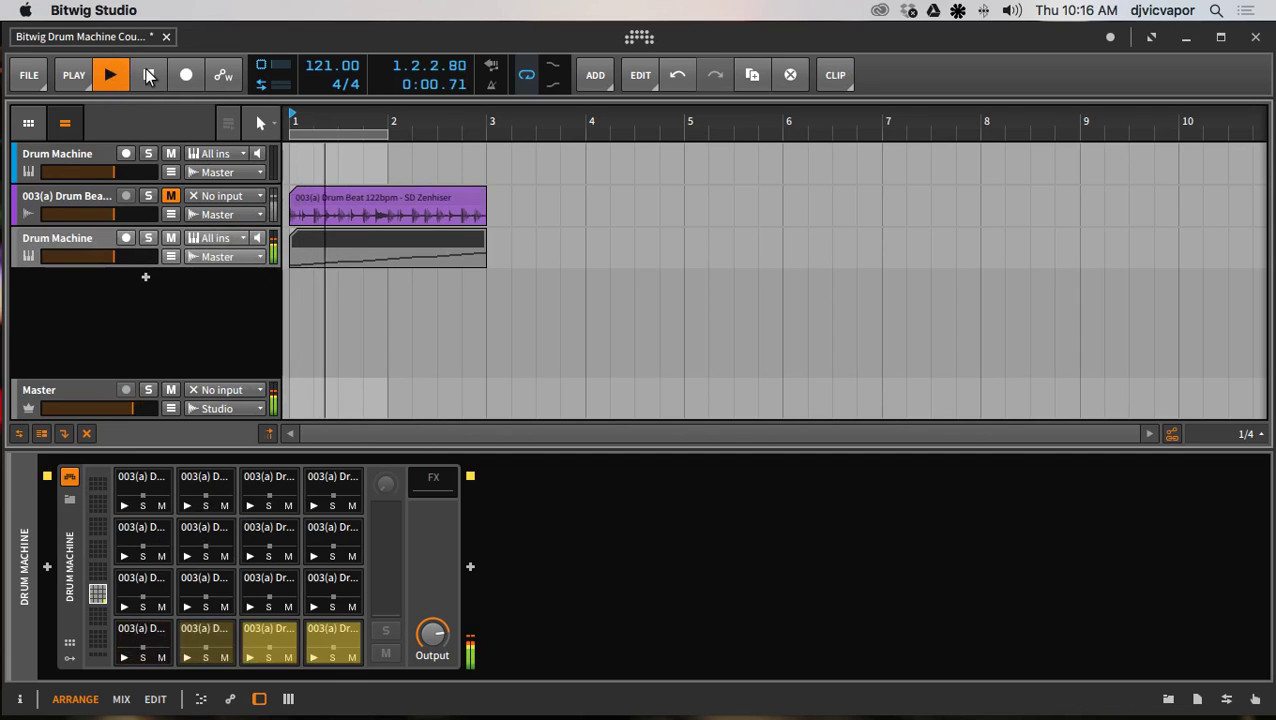
{"action": "left_click", "coordinate": [148, 75]}
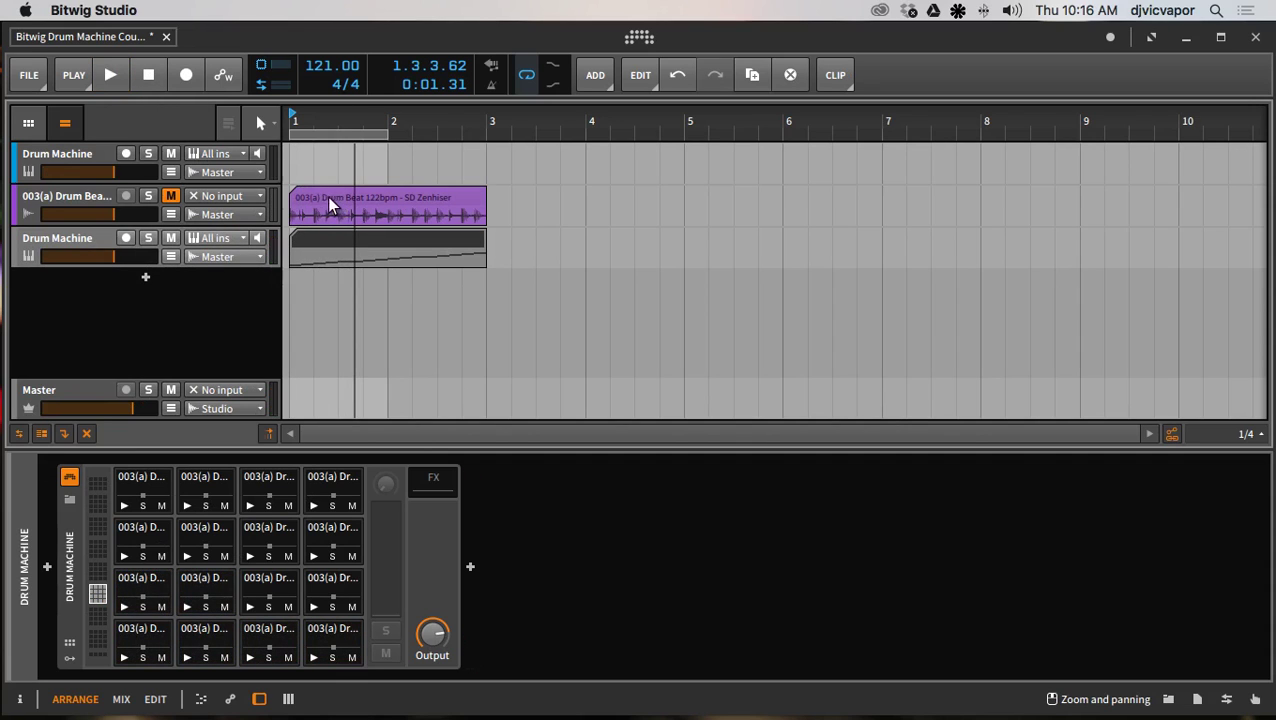
{"action": "left_click", "coordinate": [110, 75]}
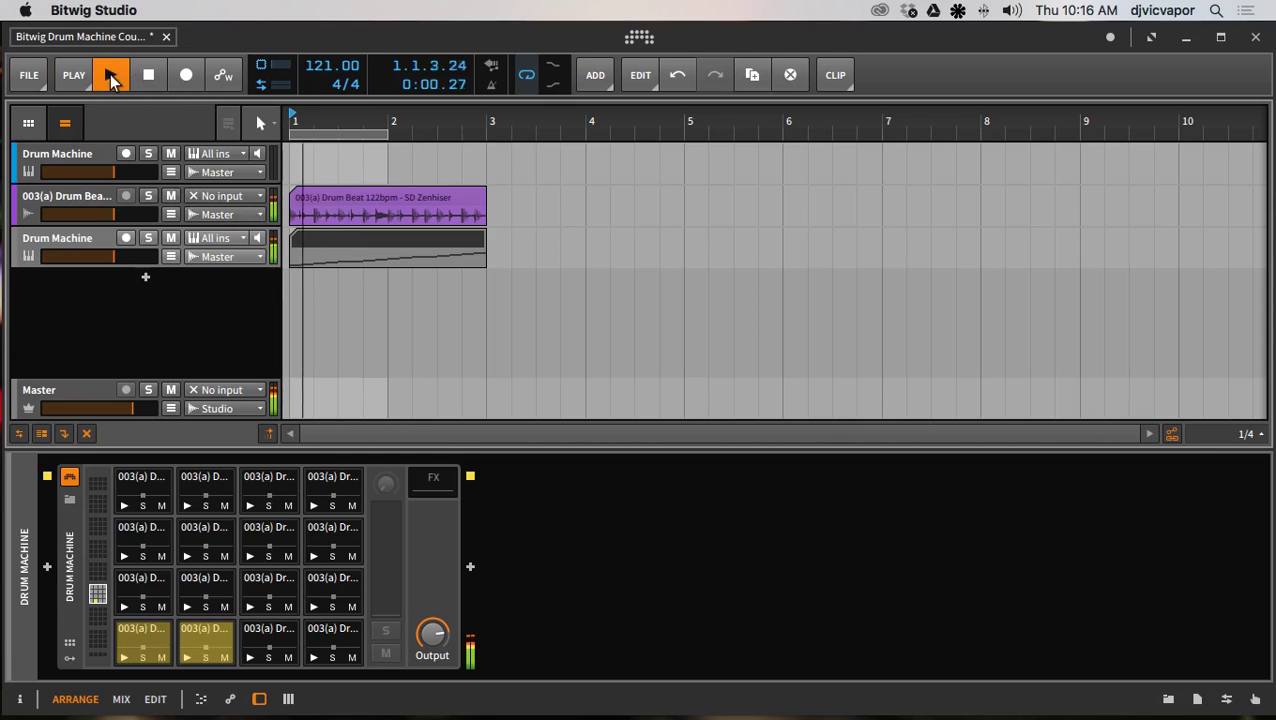
Toggle mutes on both tracks to compare, leaving the sliced track muted, then stop
{"action": "left_click", "coordinate": [170, 238]}
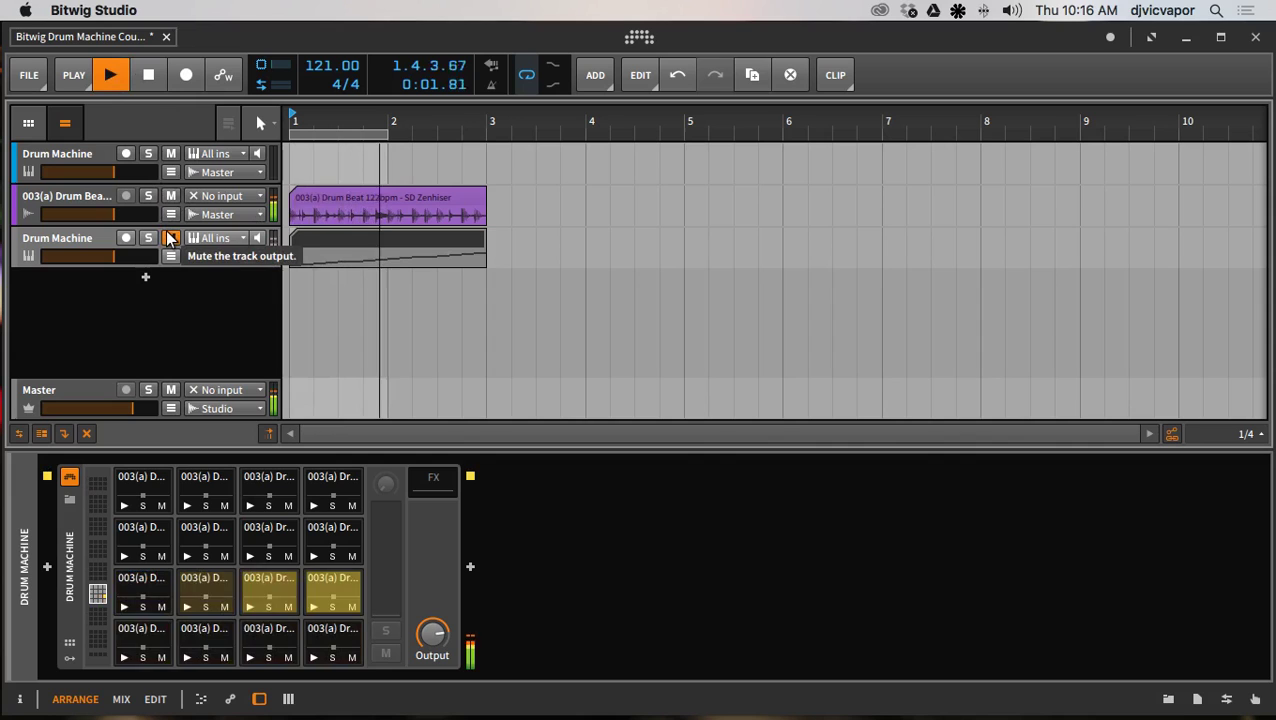
{"action": "left_click", "coordinate": [170, 238]}
{"action": "left_click", "coordinate": [172, 196]}
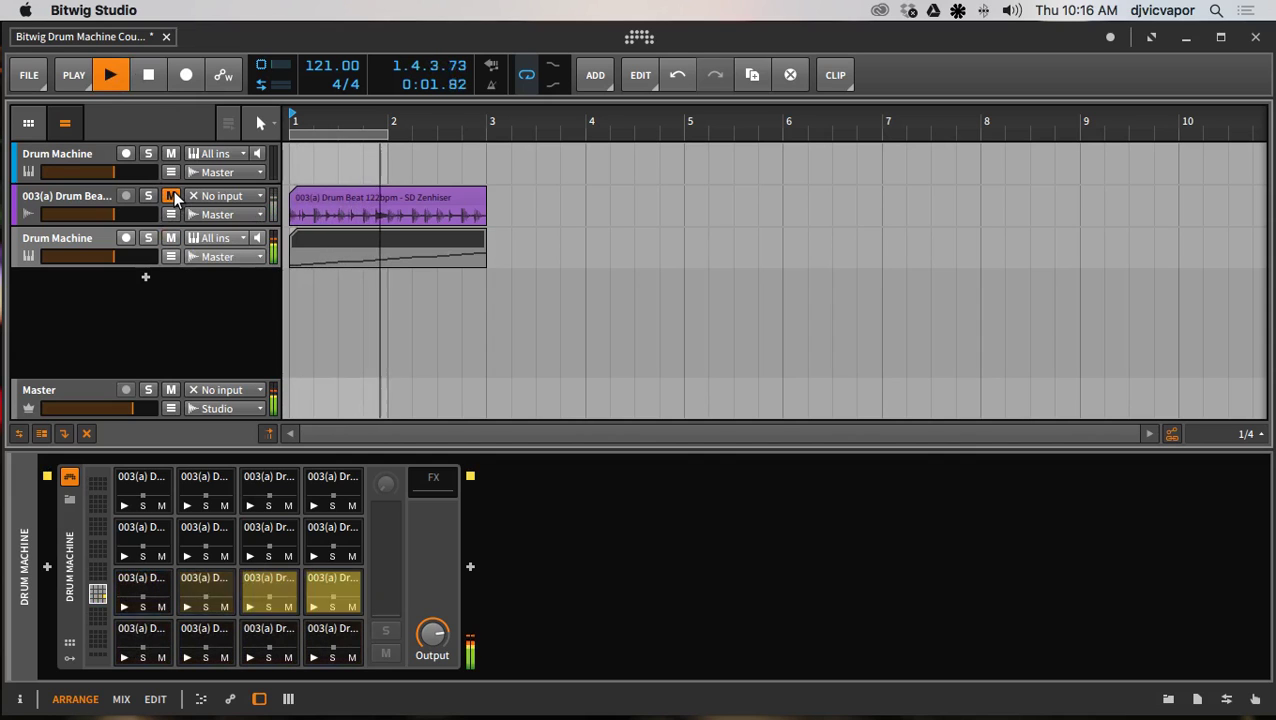
{"action": "left_click", "coordinate": [170, 196]}
{"action": "left_click", "coordinate": [170, 238]}
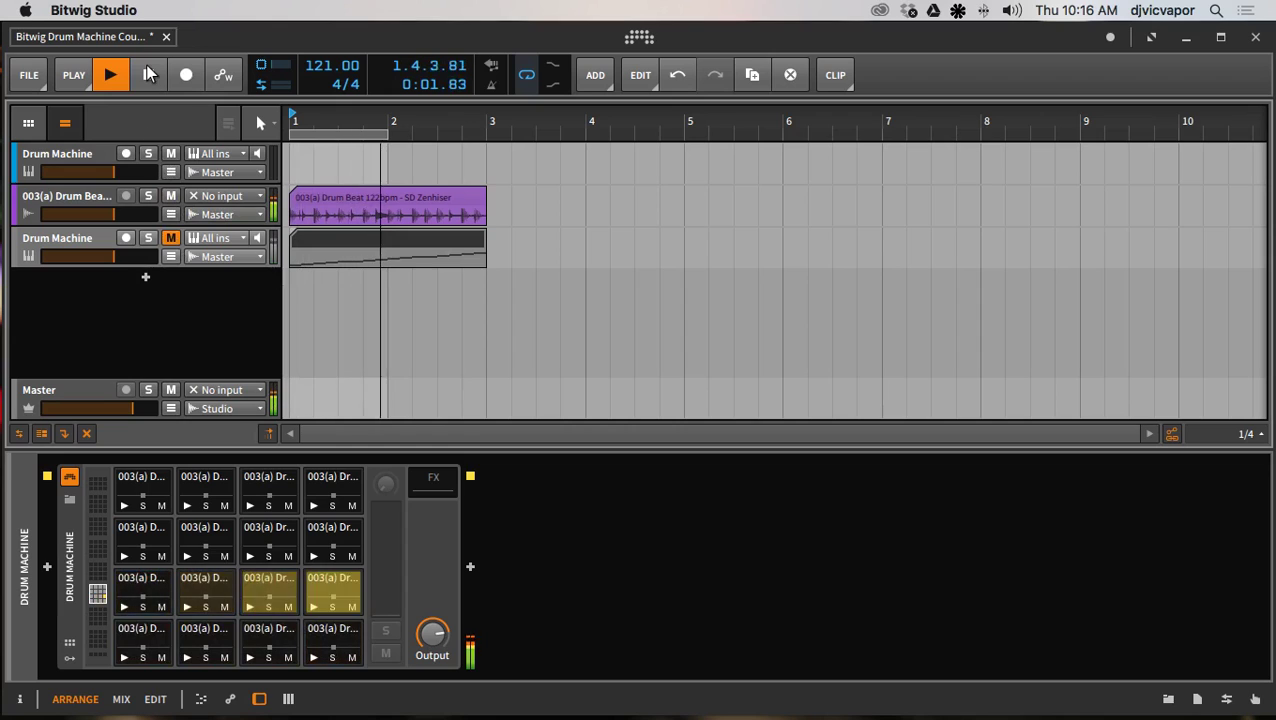
{"action": "key", "text": "space"}
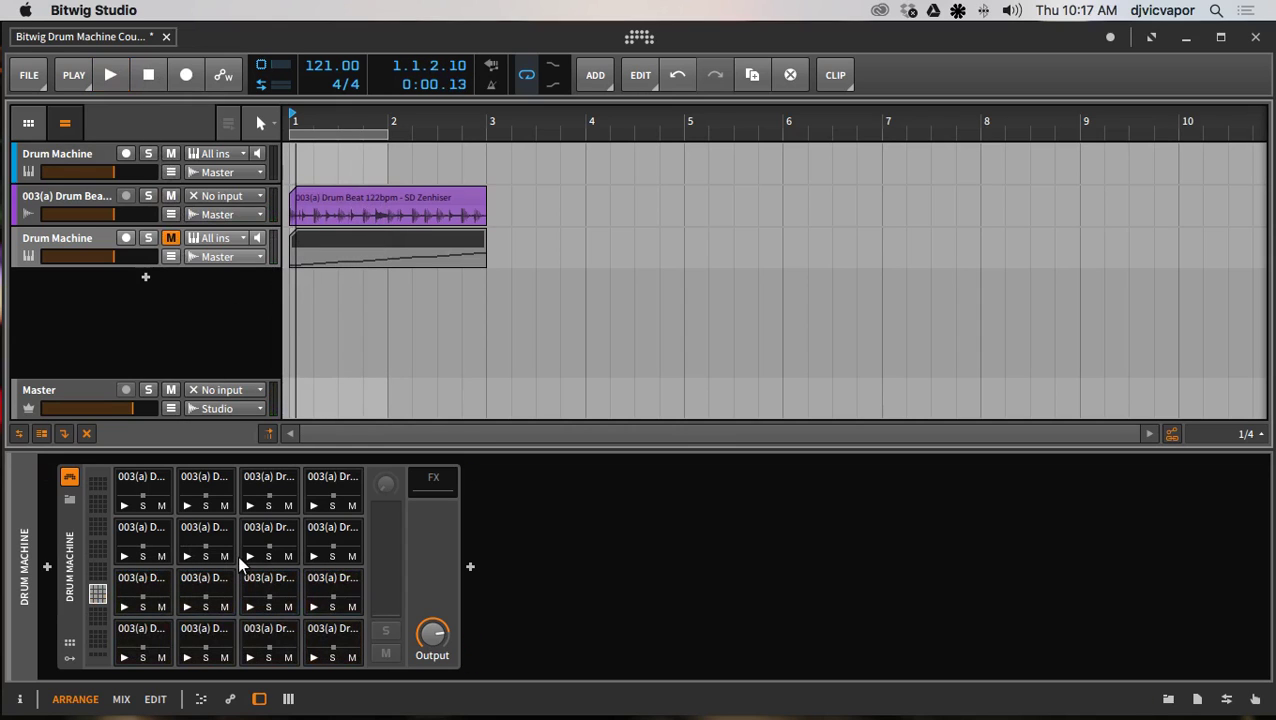
Delete the slices on pads G#1, A1, A#1, F#1 and C#1
{"action": "left_click", "coordinate": [152, 538]}
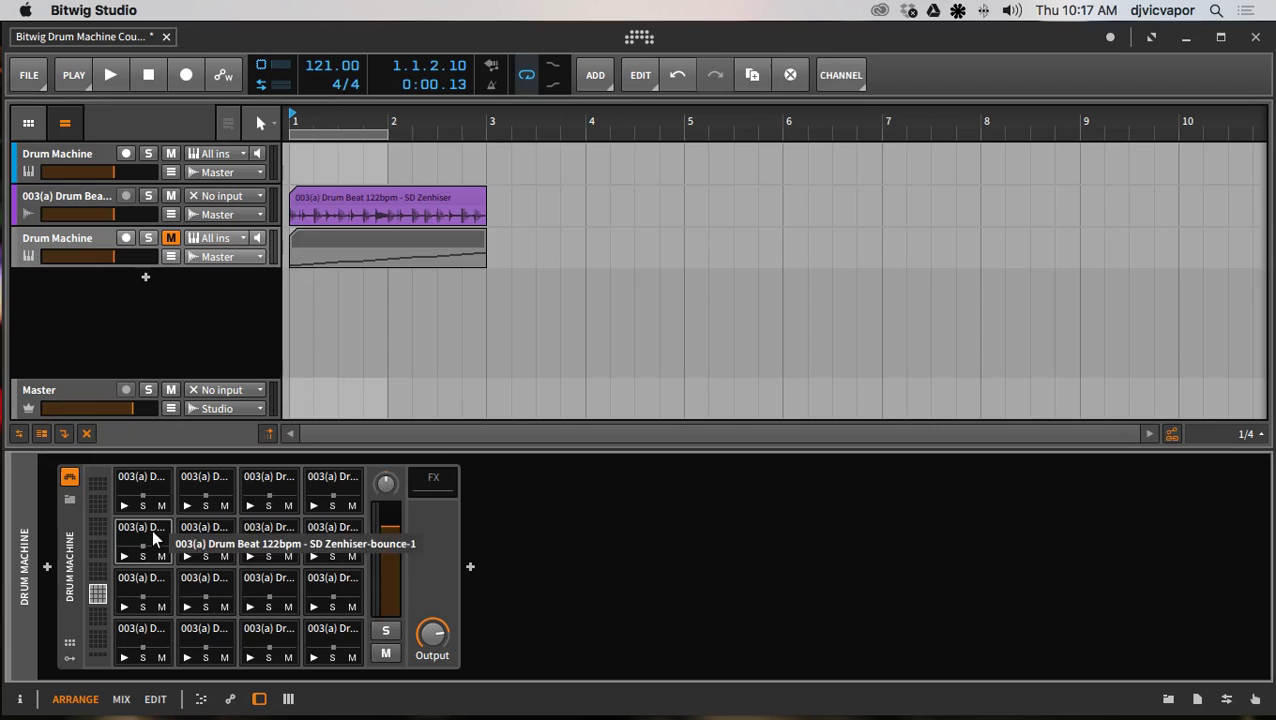
{"action": "key", "text": "Delete"}
{"action": "left_click", "coordinate": [201, 528]}
{"action": "key", "text": "Delete"}
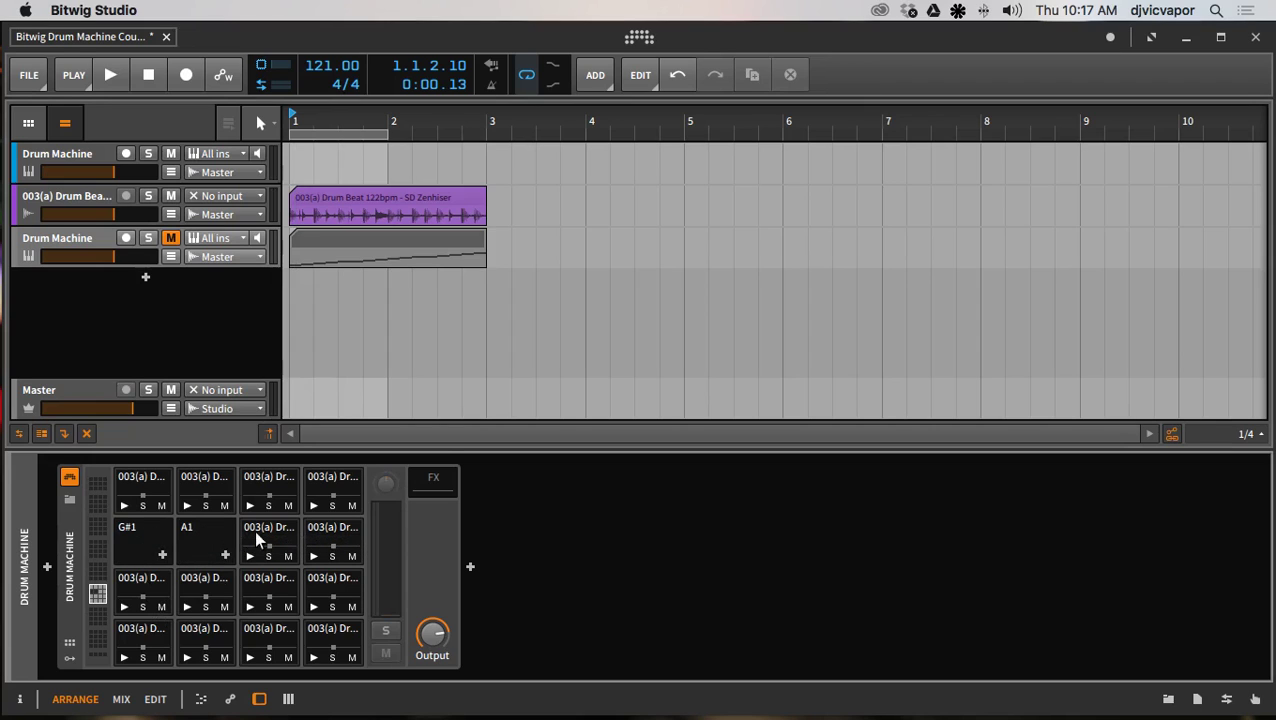
{"action": "left_click", "coordinate": [258, 525]}
{"action": "key", "text": "Delete"}
{"action": "left_click", "coordinate": [260, 580]}
{"action": "key", "text": "Delete"}
{"action": "left_click", "coordinate": [218, 632]}
{"action": "key", "text": "Delete"}
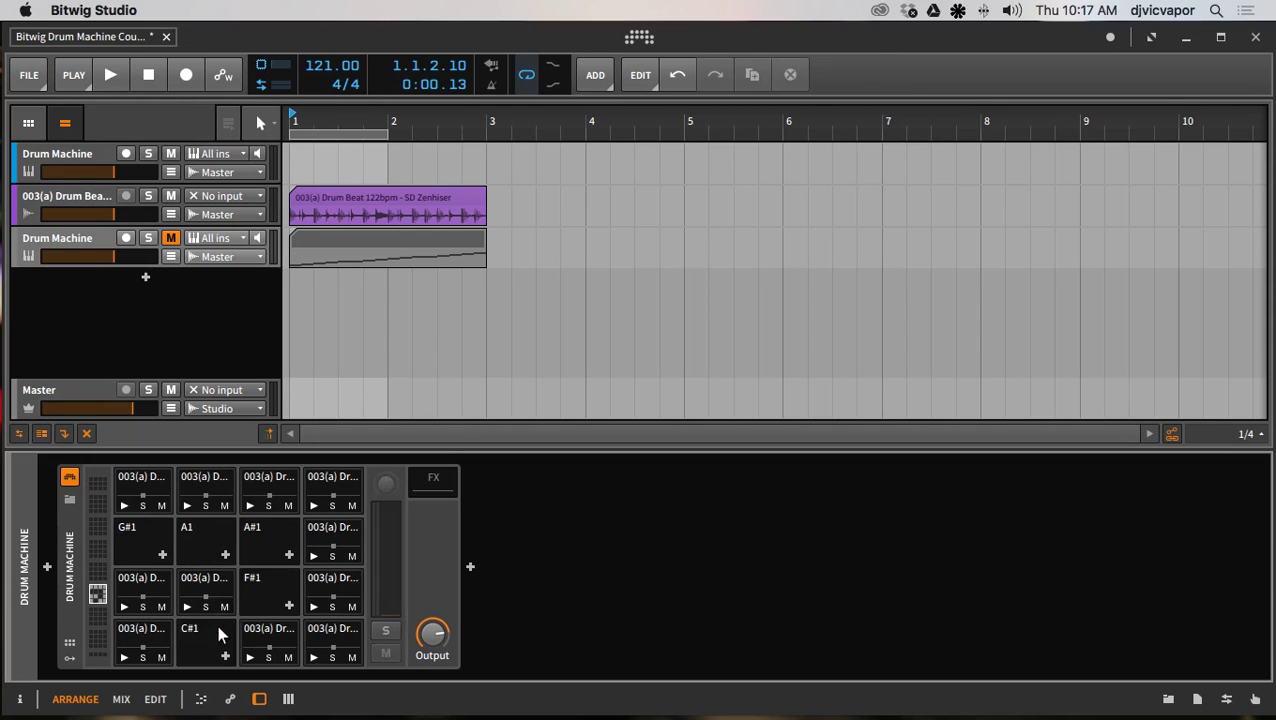
Audition the first pad in the third row and test its mute button
{"action": "left_click", "coordinate": [123, 606]}
{"action": "left_click", "coordinate": [161, 606]}
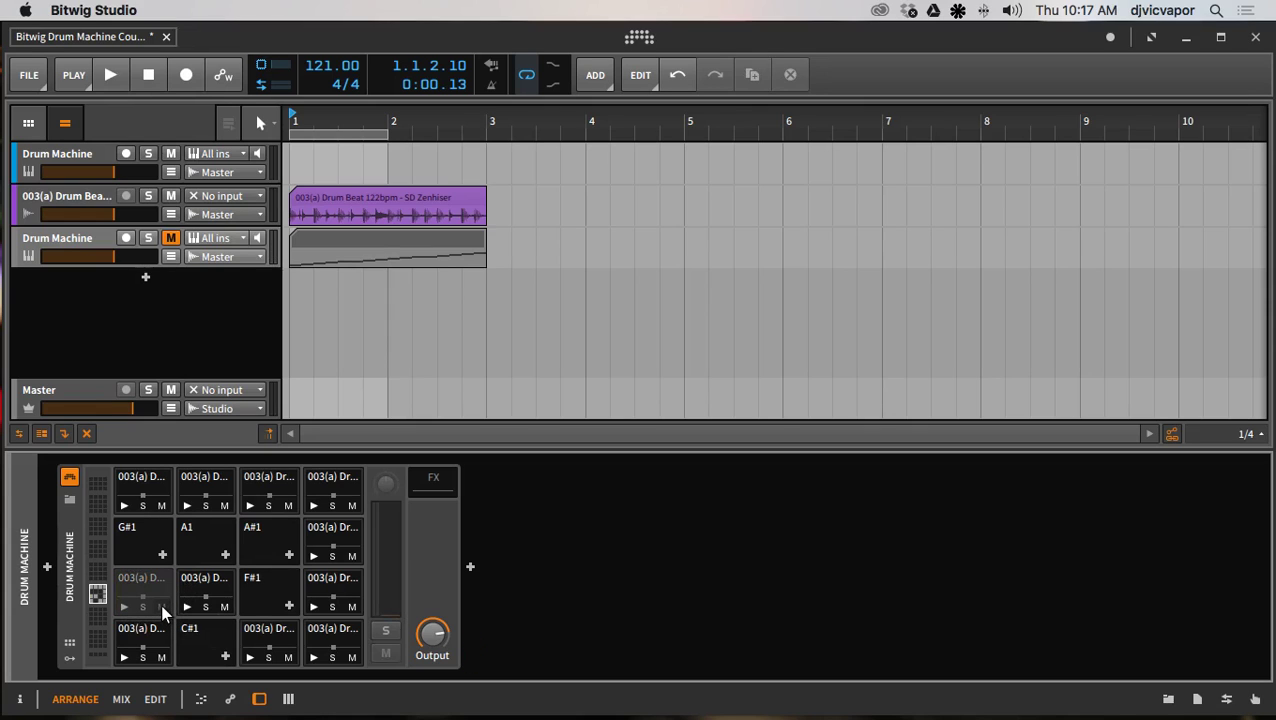
{"action": "left_click", "coordinate": [161, 605]}
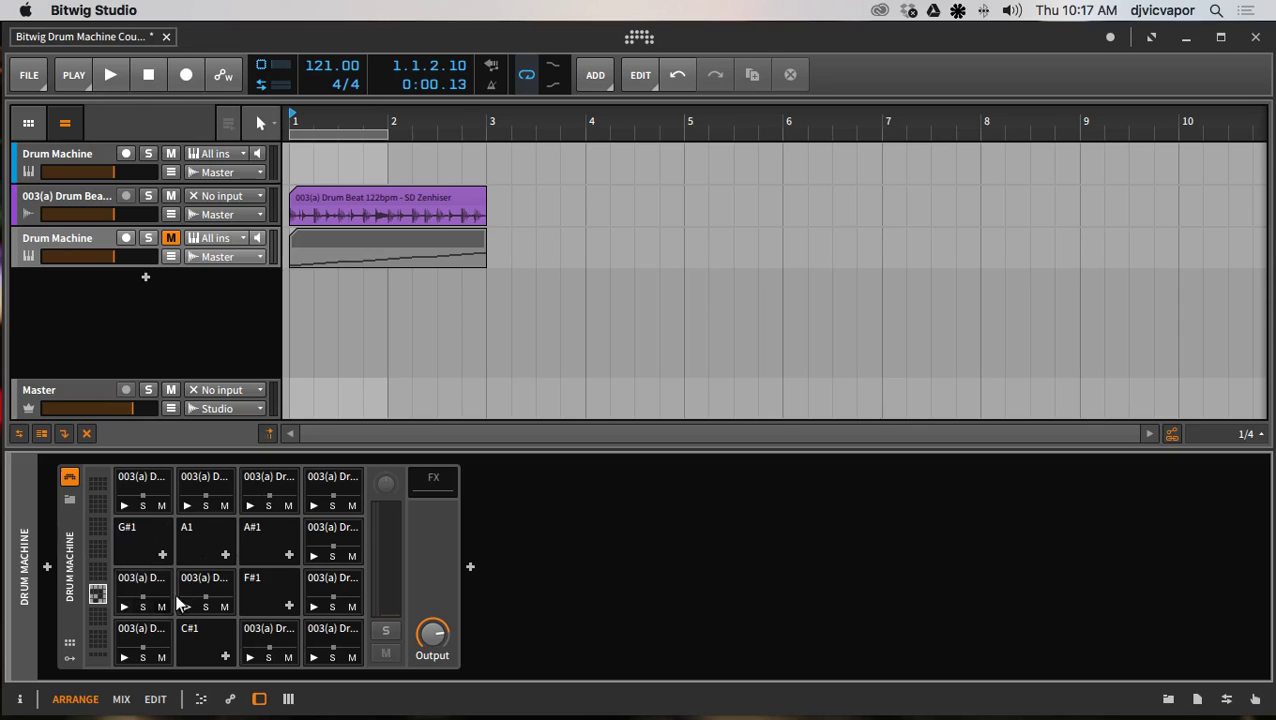
Delete the sliced Drum Machine device and the Inst 3 track, then reopen the file browser
{"action": "left_click", "coordinate": [73, 565]}
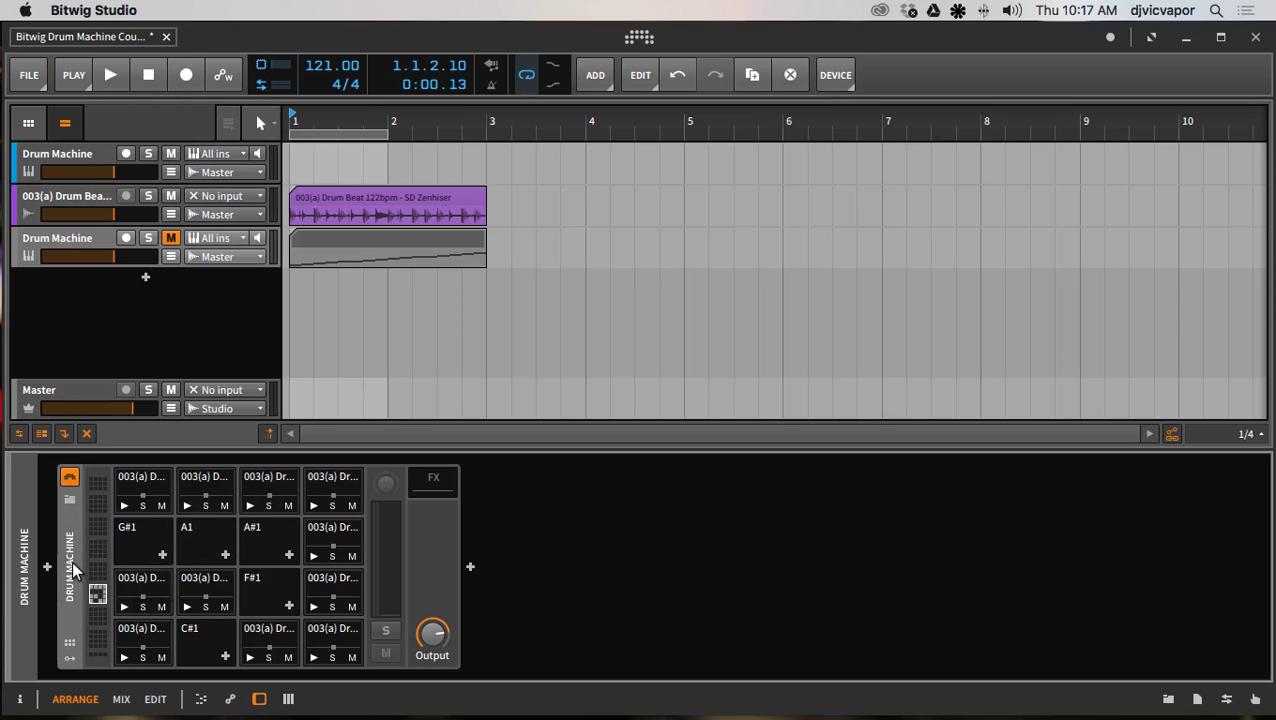
{"action": "key", "text": "Delete"}
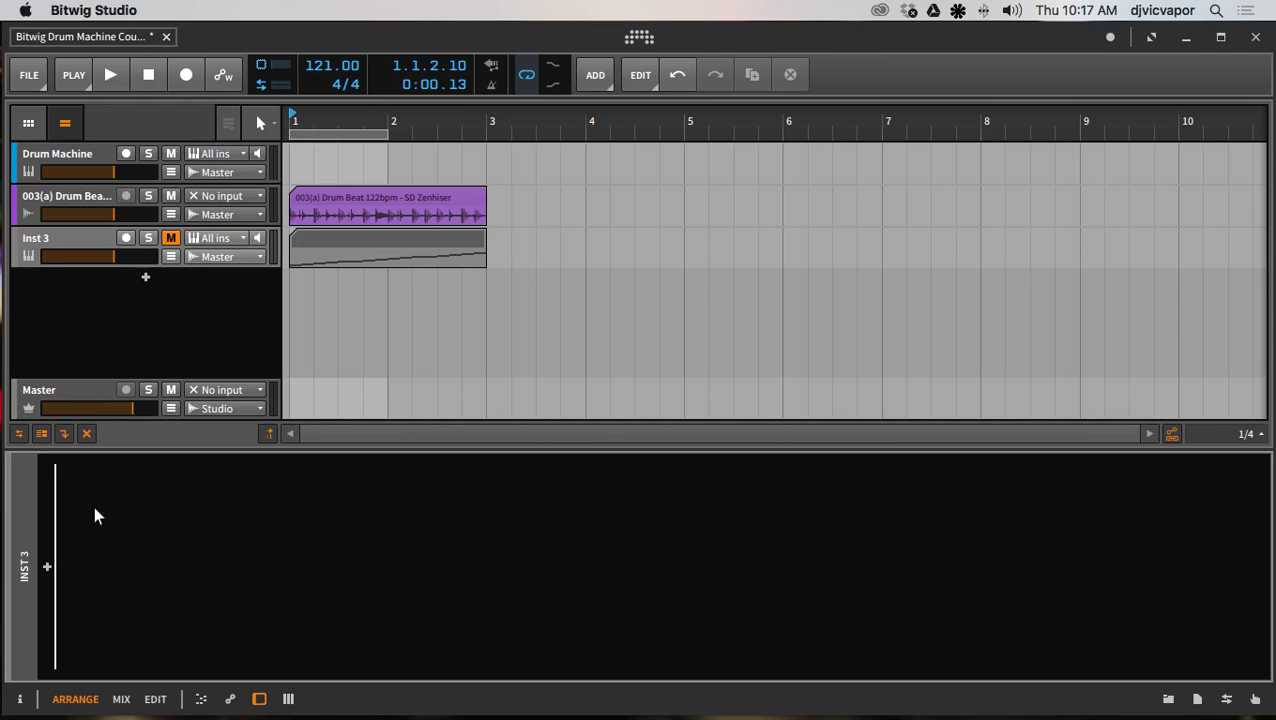
{"action": "left_click", "coordinate": [86, 238]}
{"action": "key", "text": "Delete"}
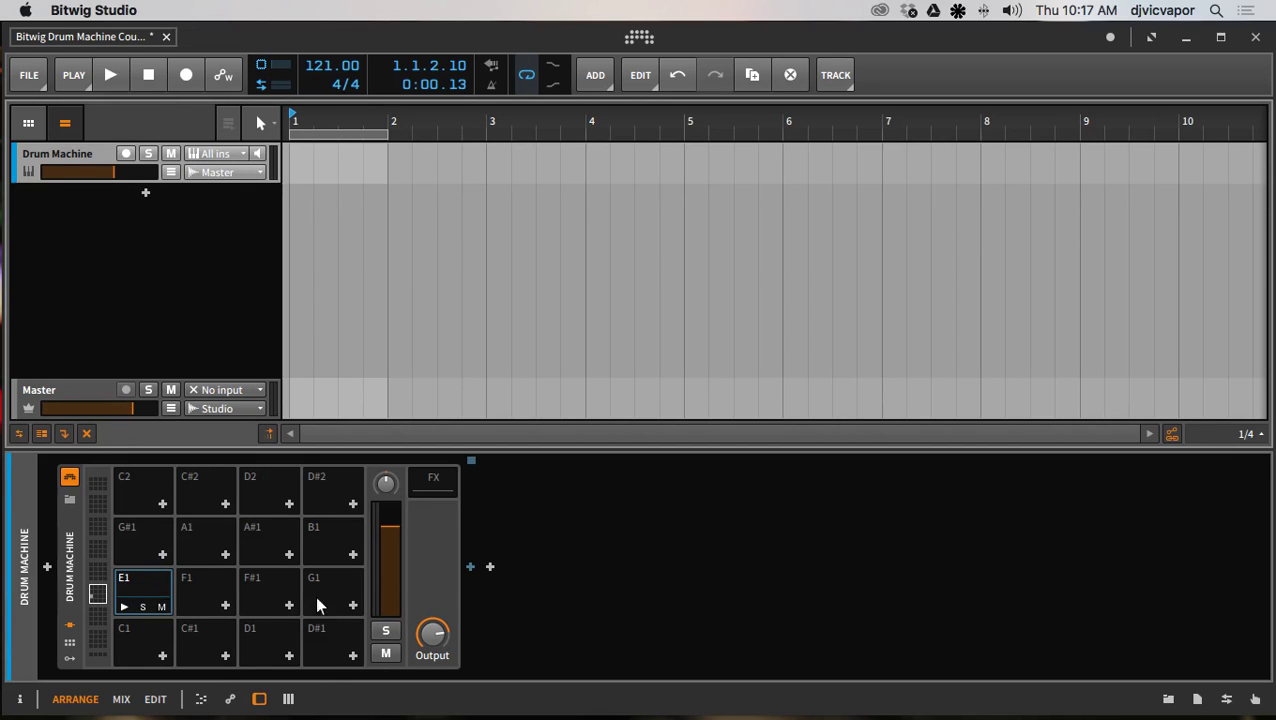
{"action": "left_click", "coordinate": [1168, 699]}
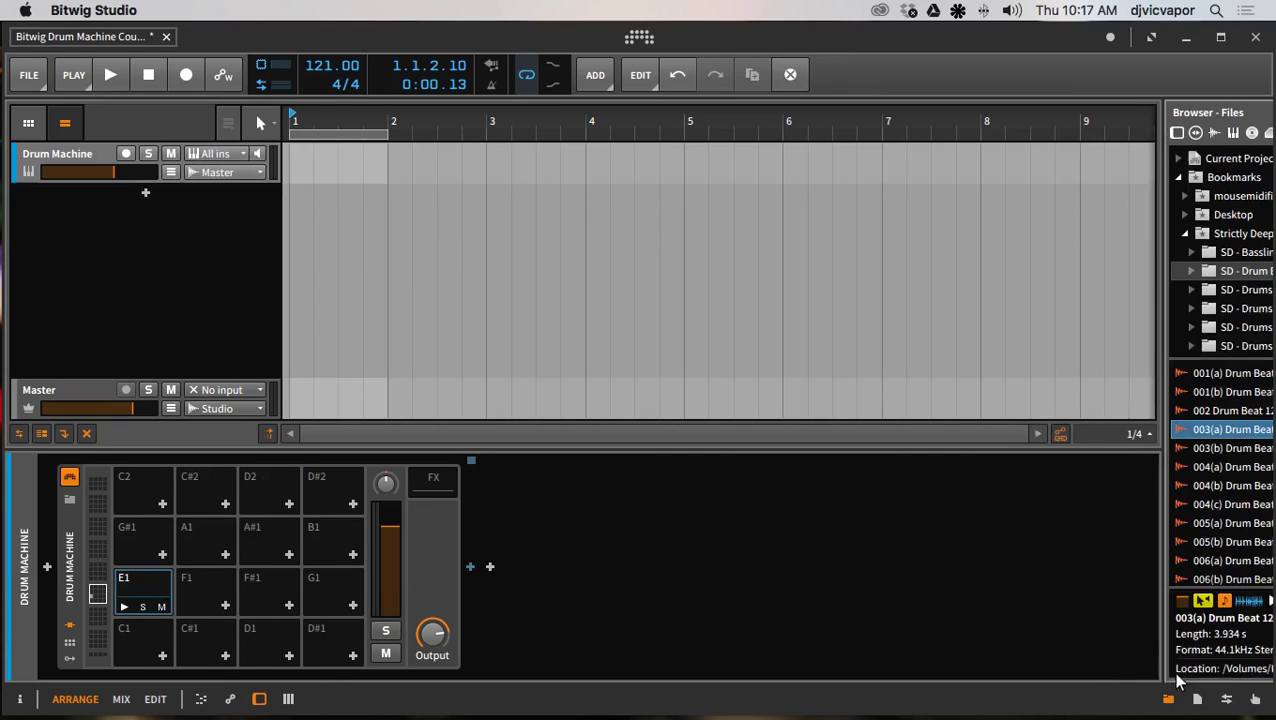